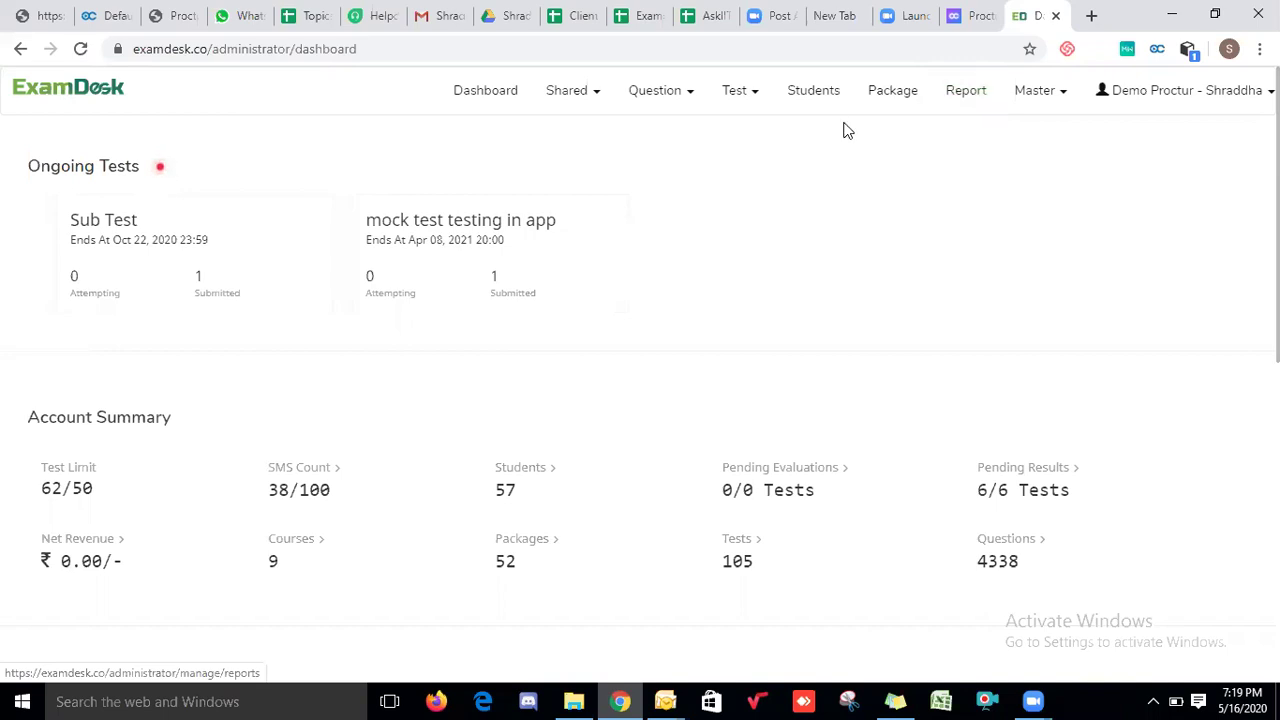
- Start creating a new test and name it Demo
click(744, 100)
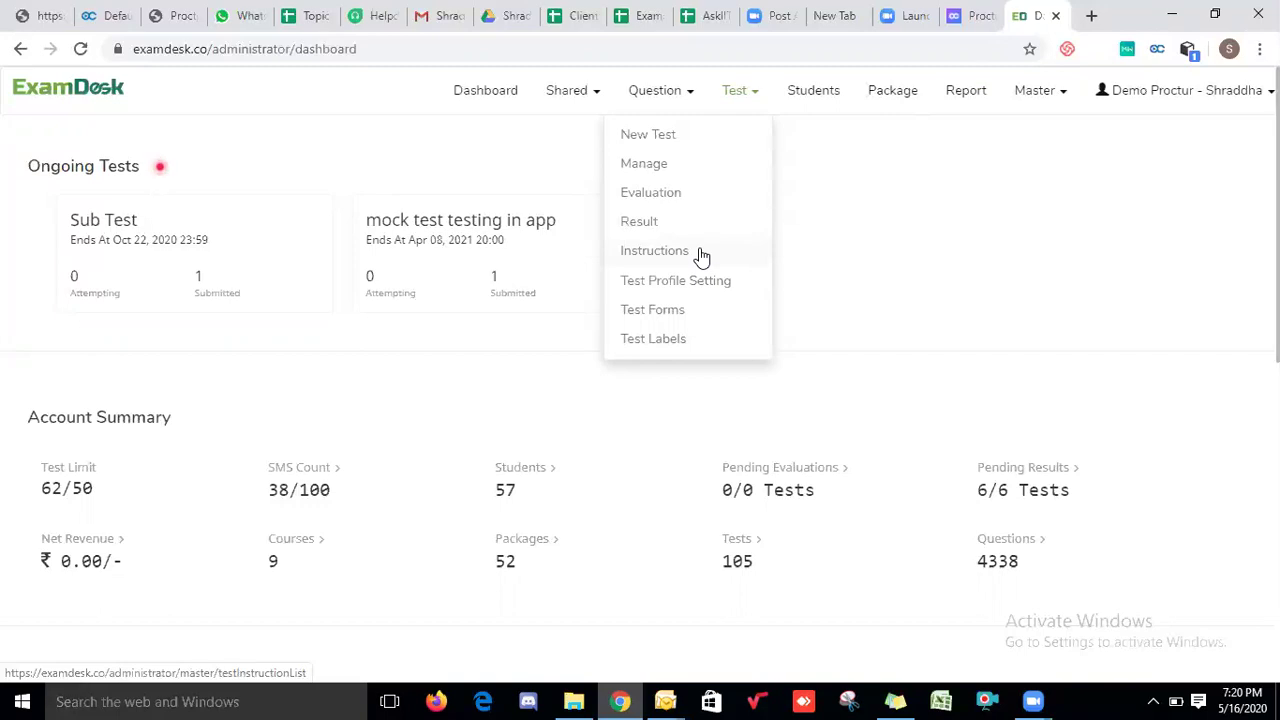
click(697, 139)
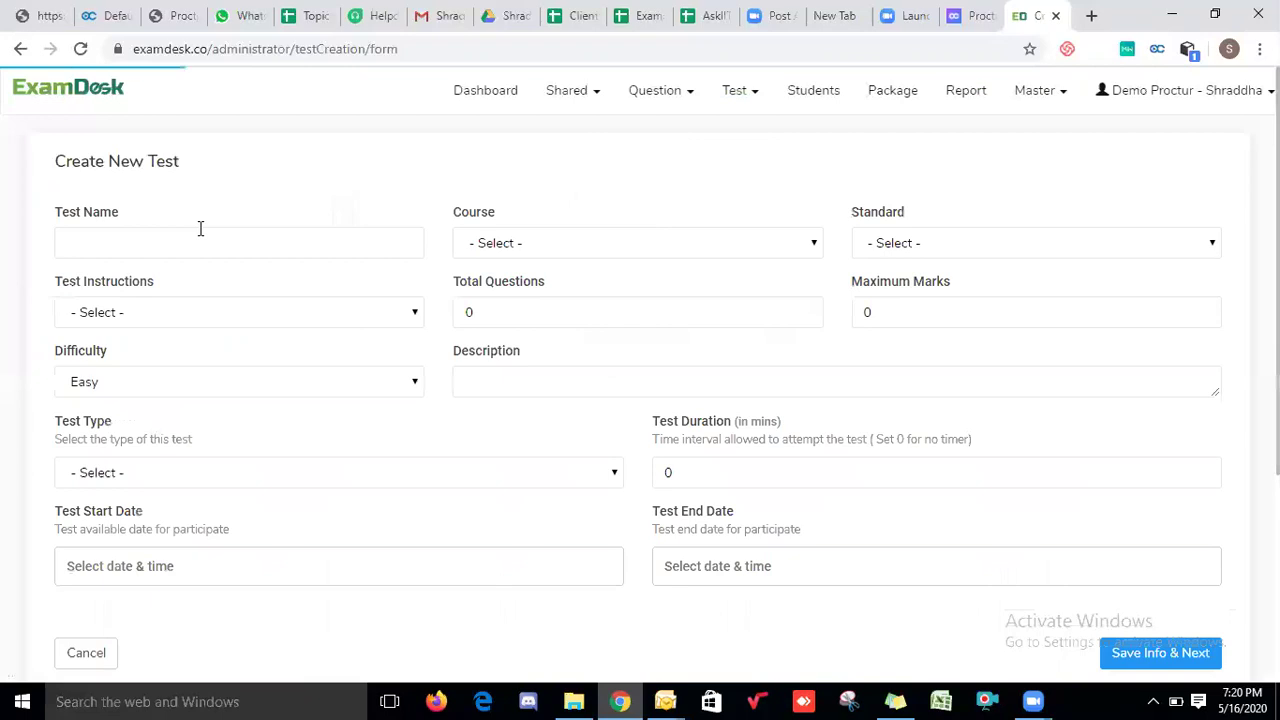
click(152, 249)
text(Demo)
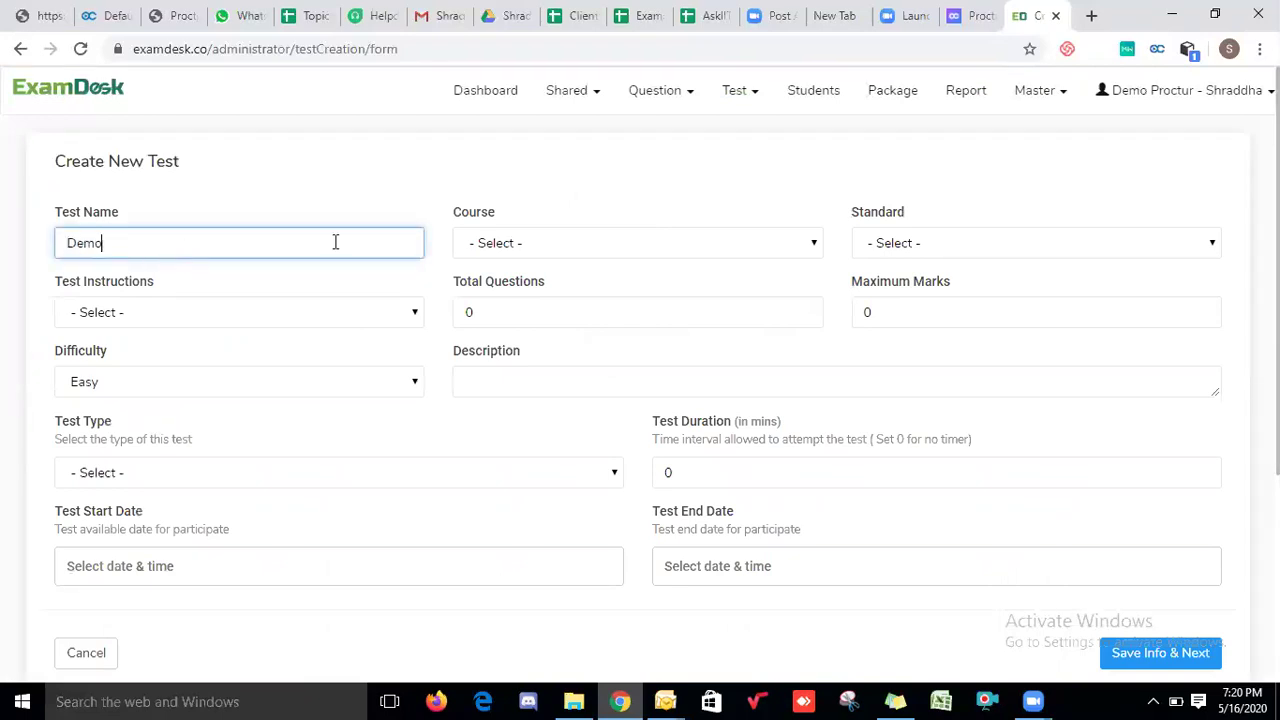
- Set the test's course and standard to BE_ENTC and its test instructions to Instructions
click(489, 250)
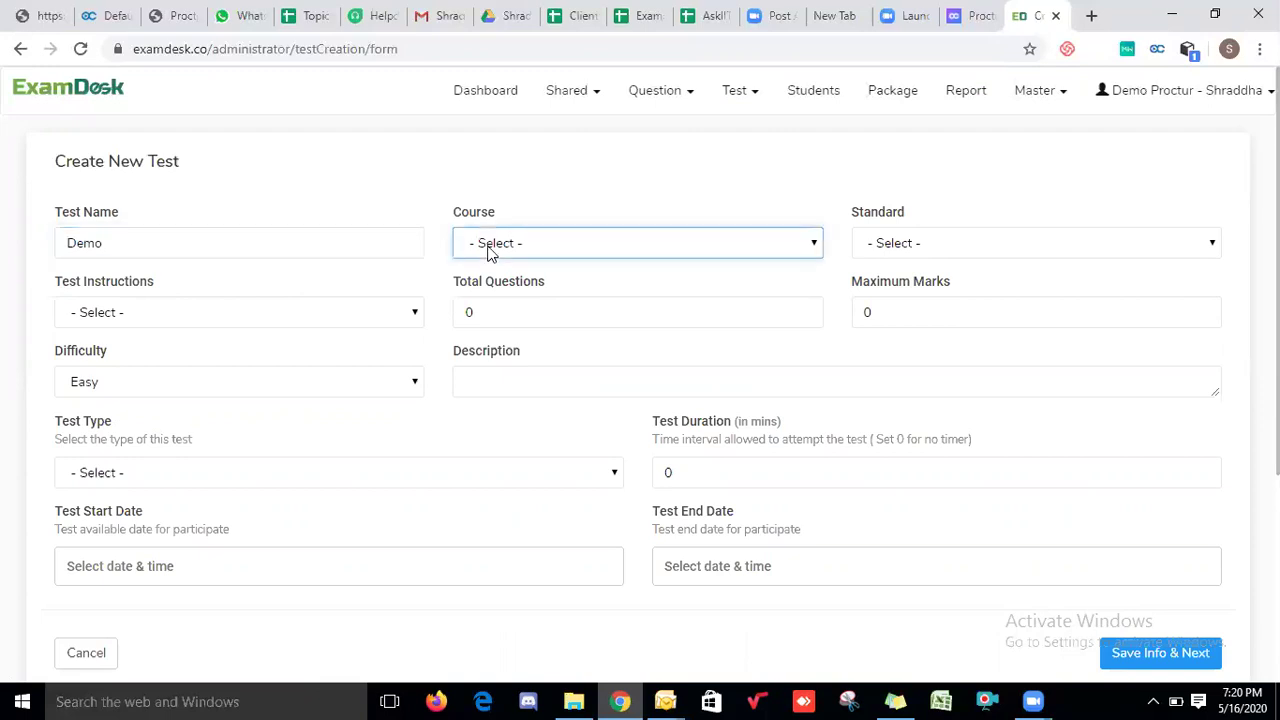
click(532, 289)
click(877, 250)
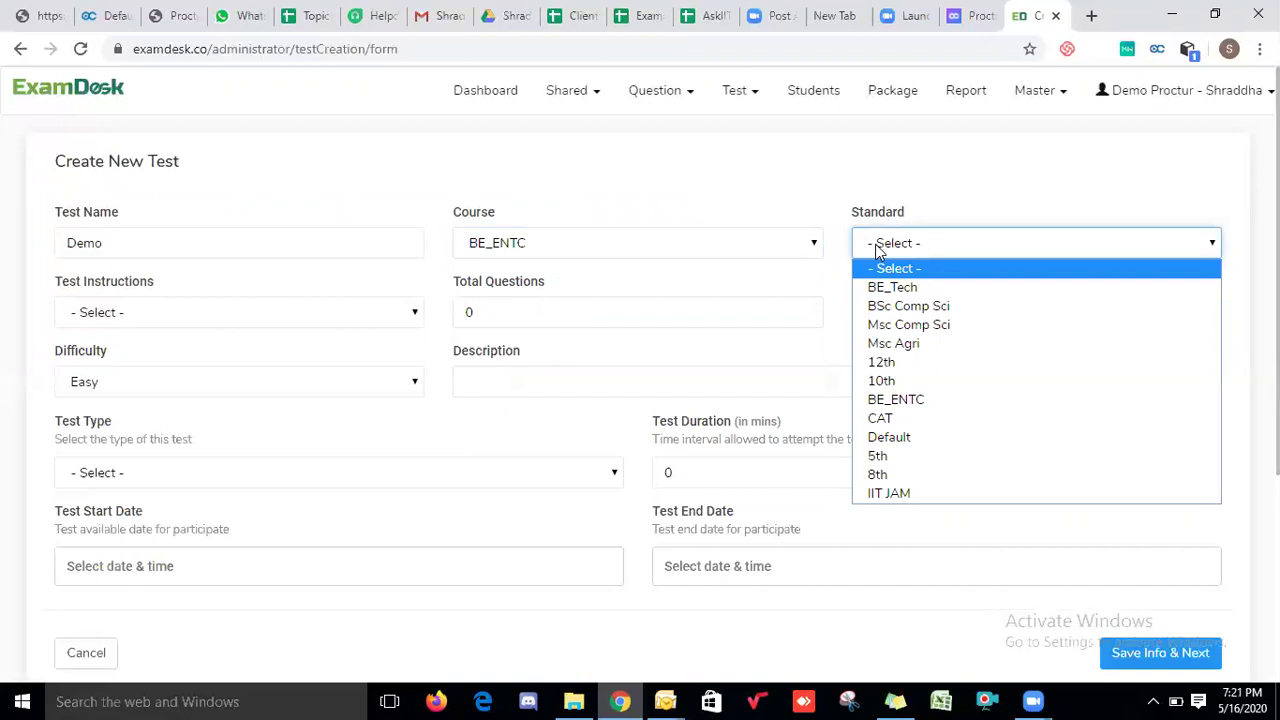
click(905, 399)
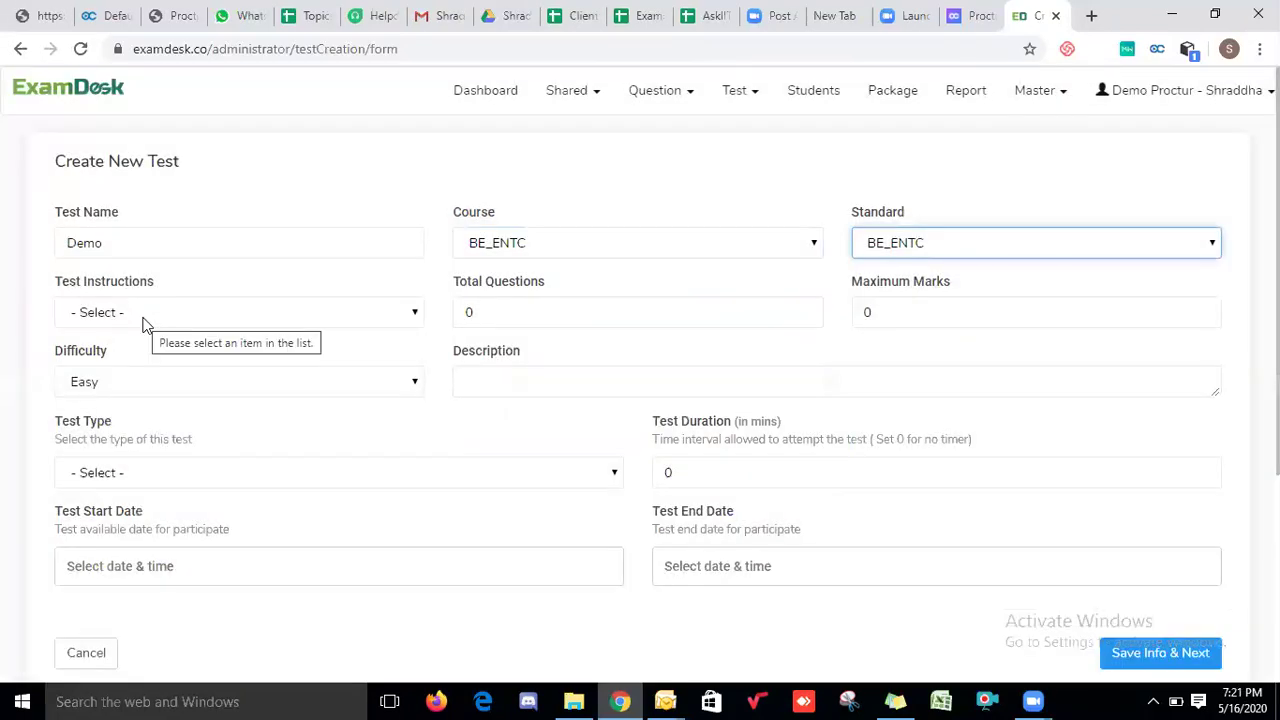
click(143, 322)
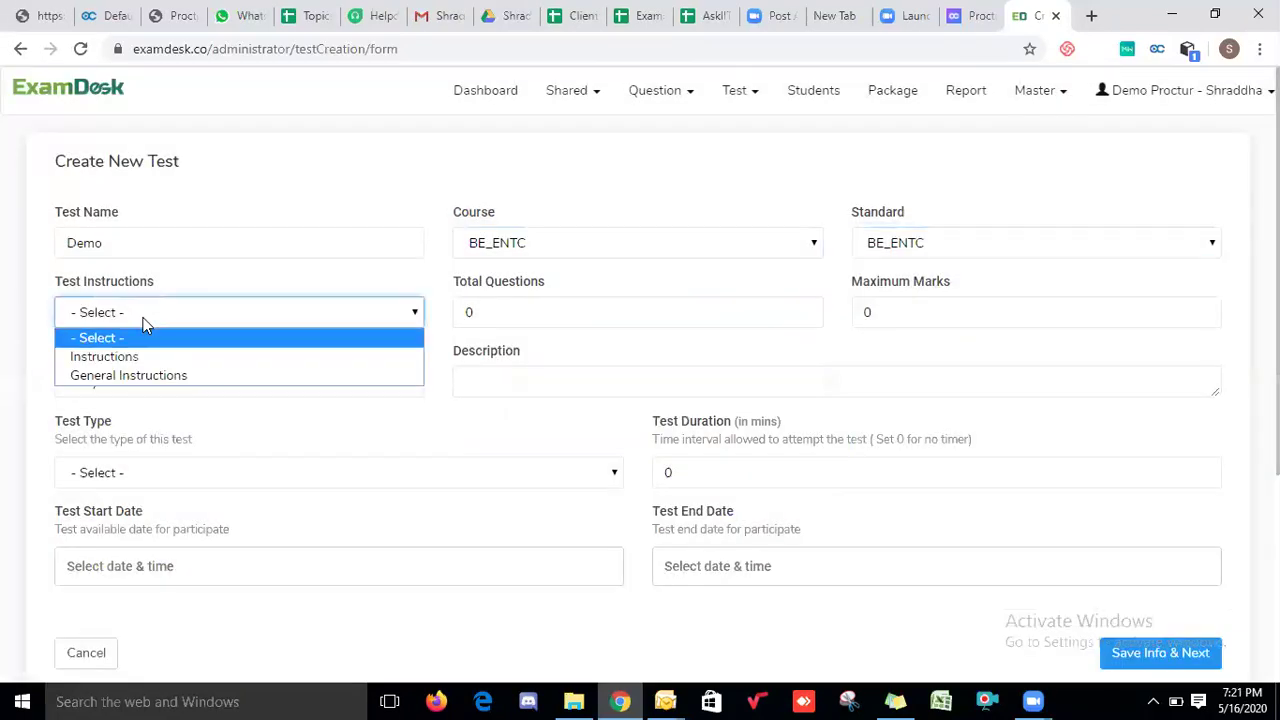
click(143, 356)
- Set the test's total questions to 10 and the maximum marks to 20
click(504, 312)
key(BackSpace)
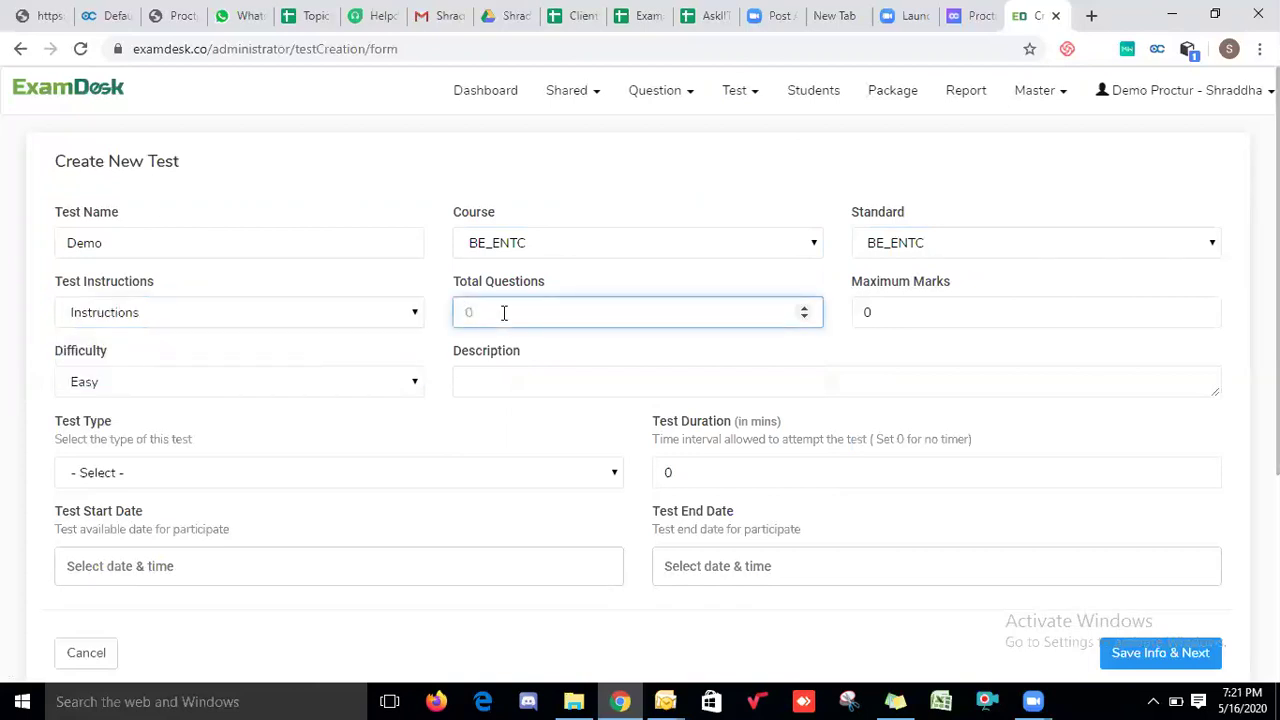
text(10)
click(870, 314)
key(BackSpace)
text(20)
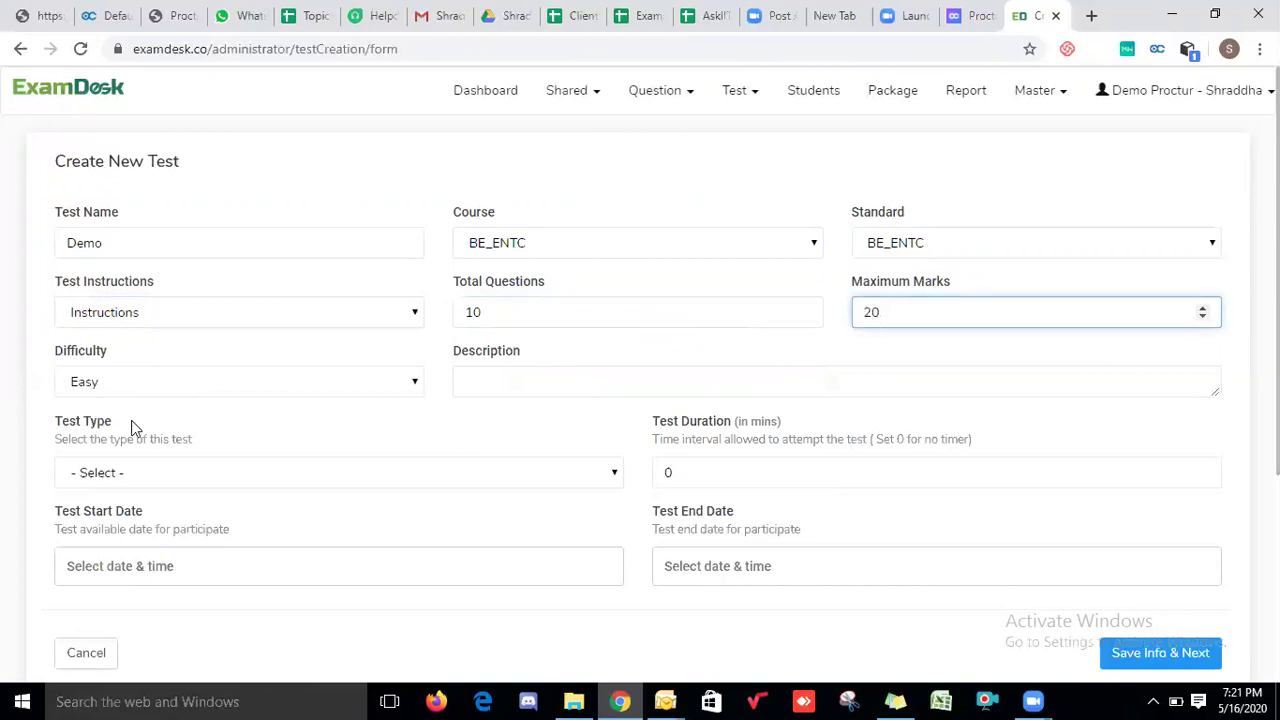
- Set the test's difficulty to Medium and its type to [Mock Test] Mock Test
click(116, 390)
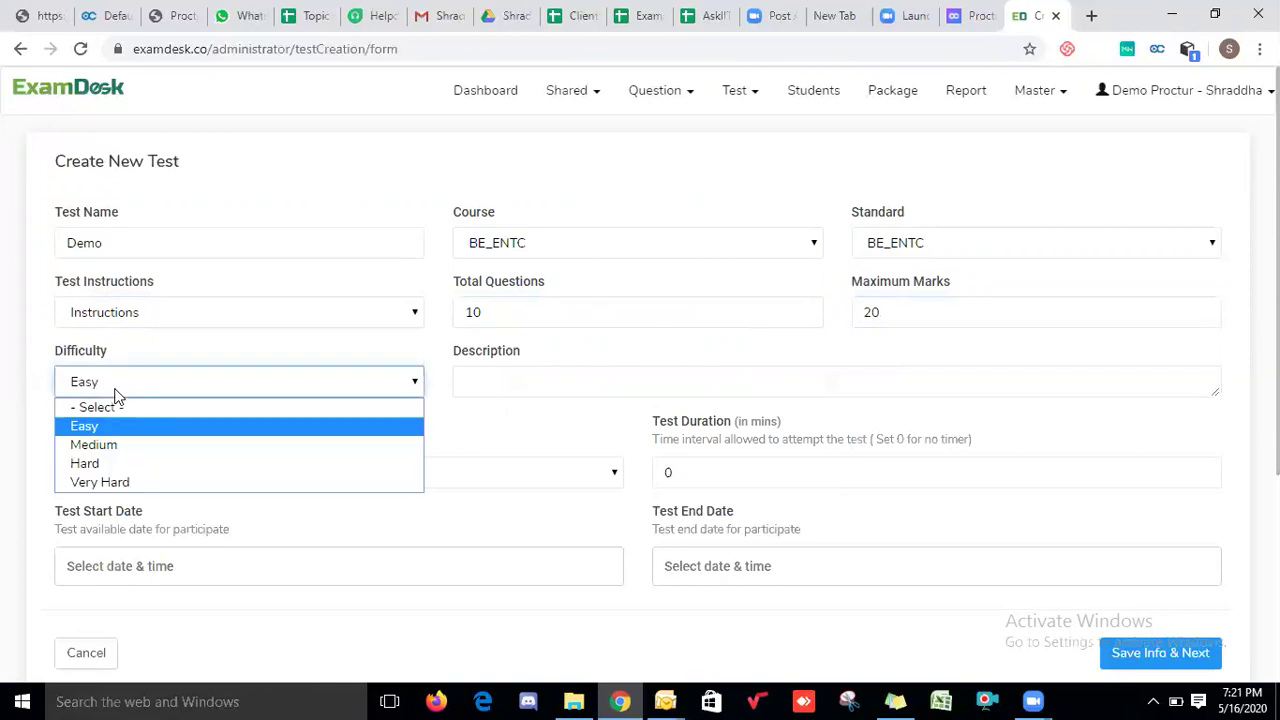
click(118, 442)
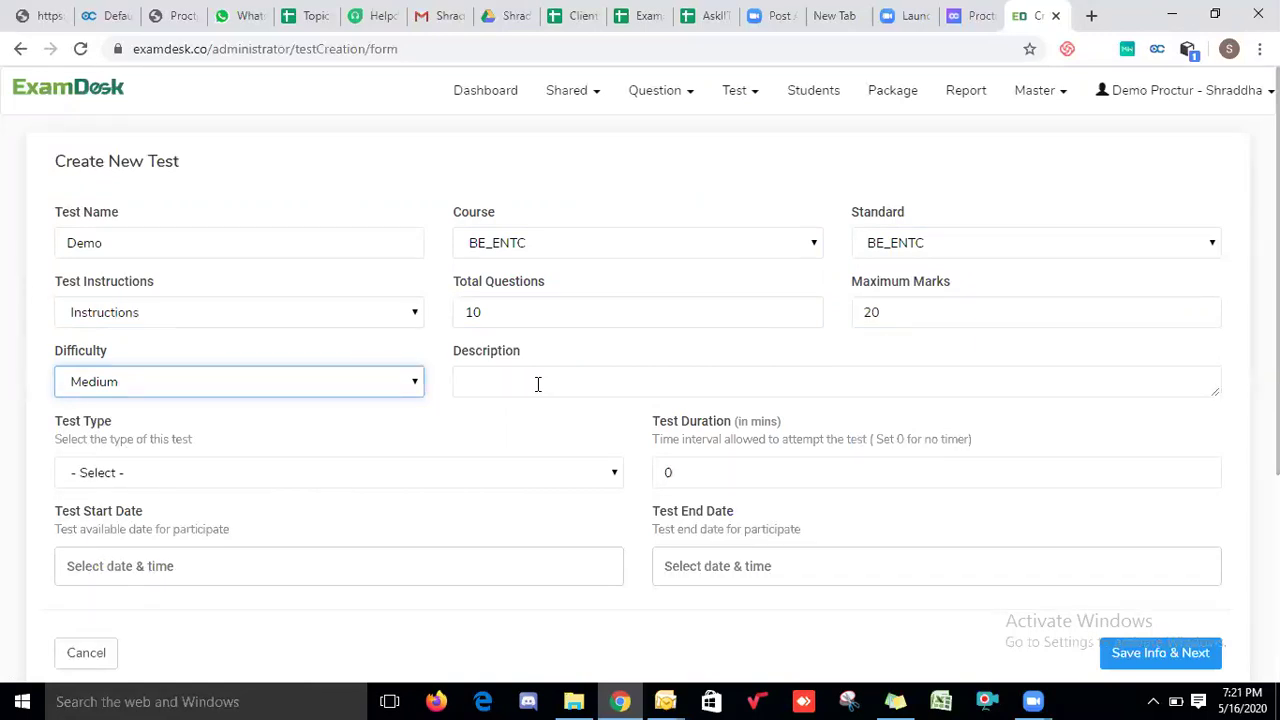
click(130, 479)
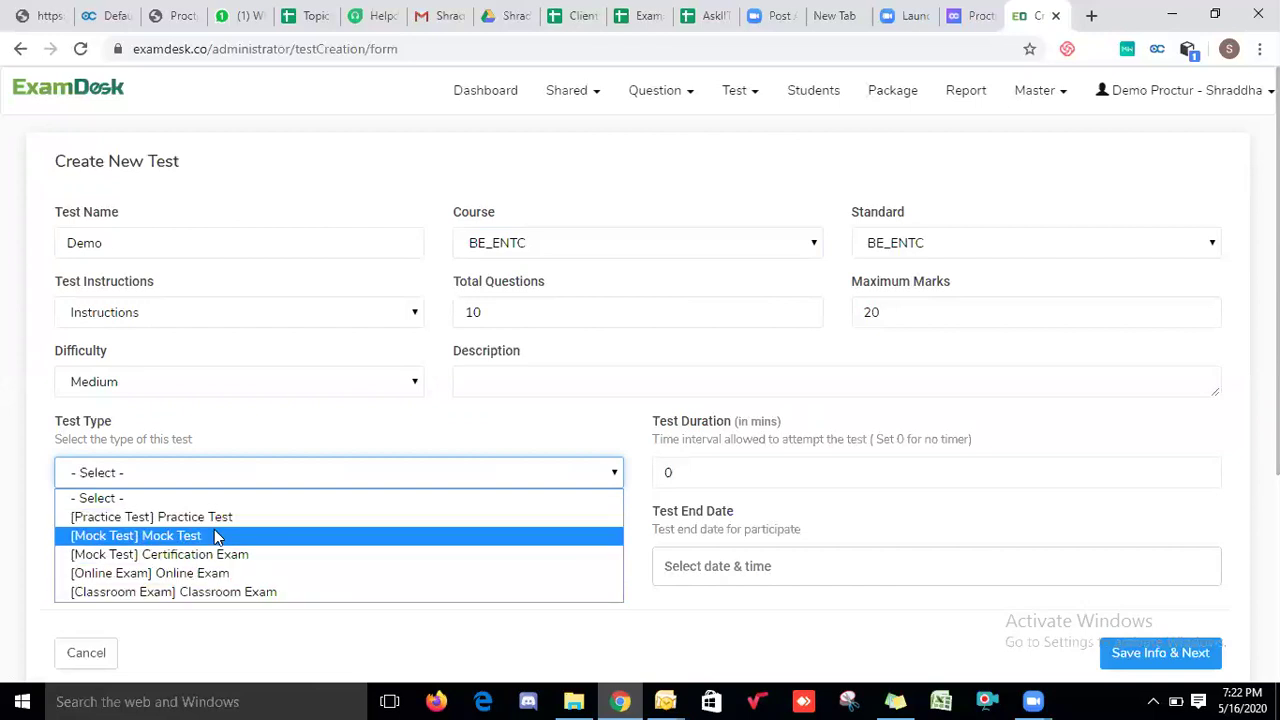
click(215, 543)
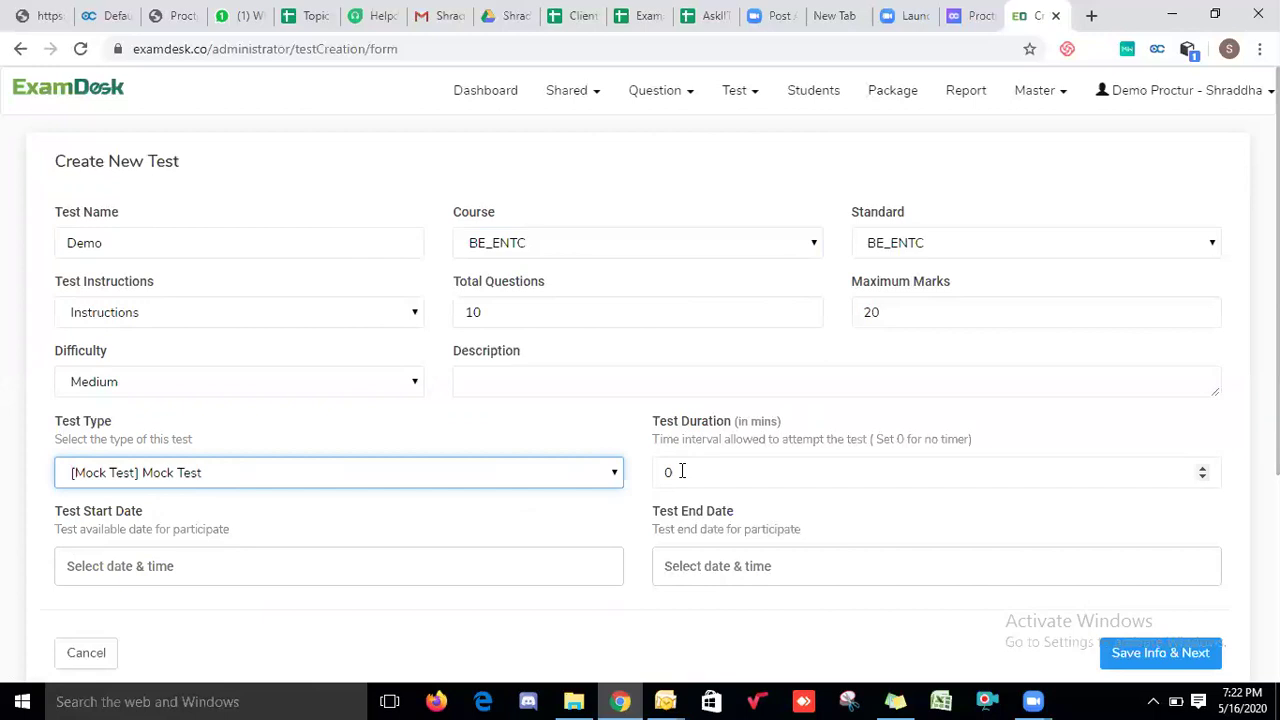
- Set the test duration to 30 minutes
click(681, 471)
key(BackSpace)
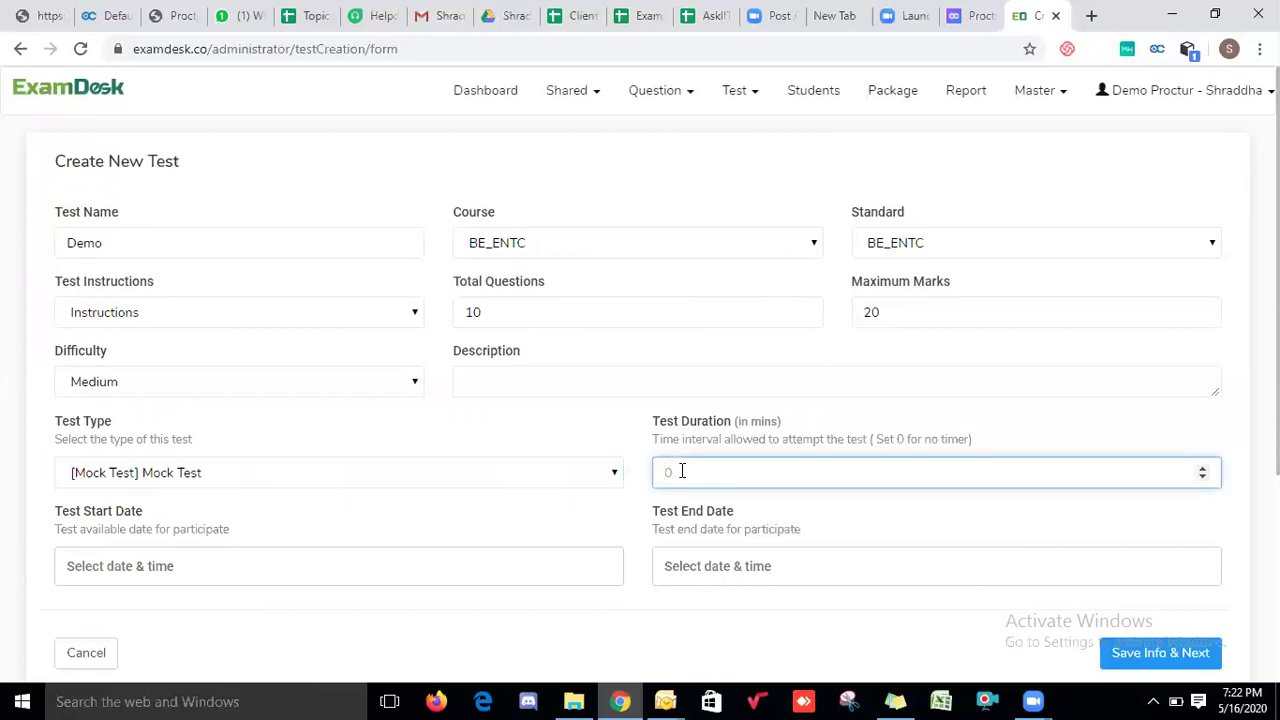
text(30)
- Set the test start date to Saturday, May 16, 2020 at 12:00 AM
scroll(640, 361, down, 1)
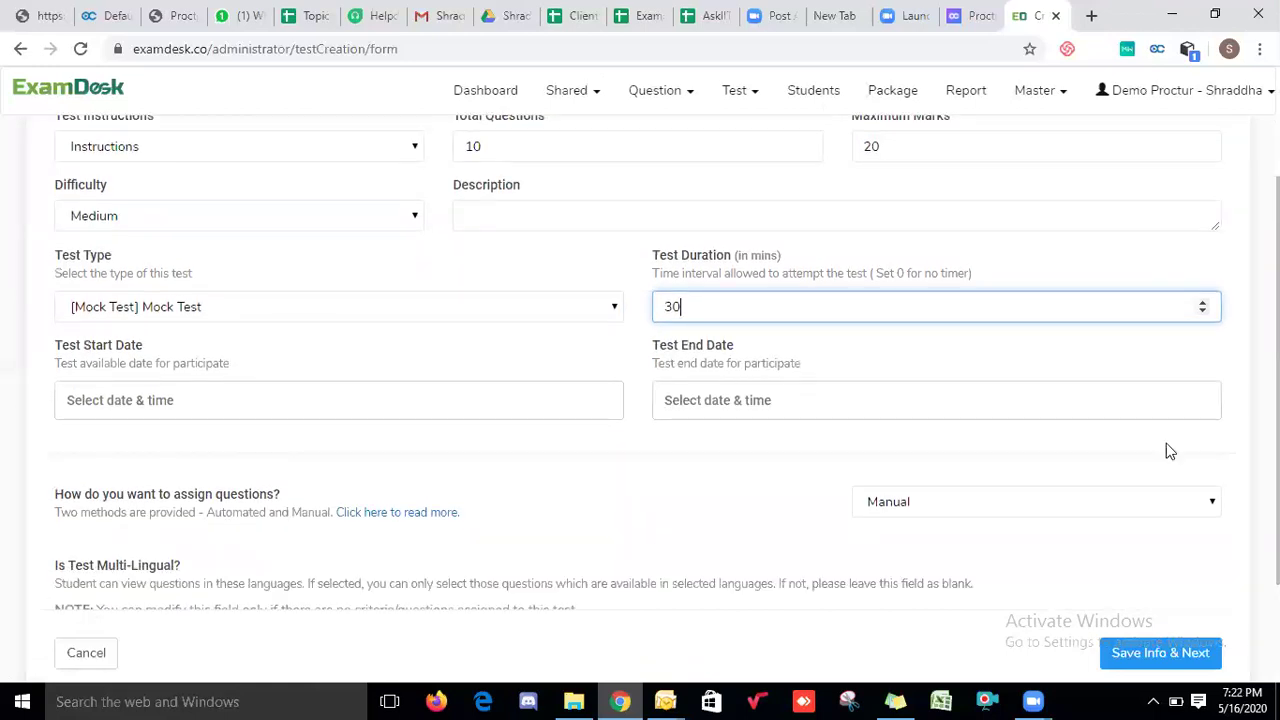
click(183, 404)
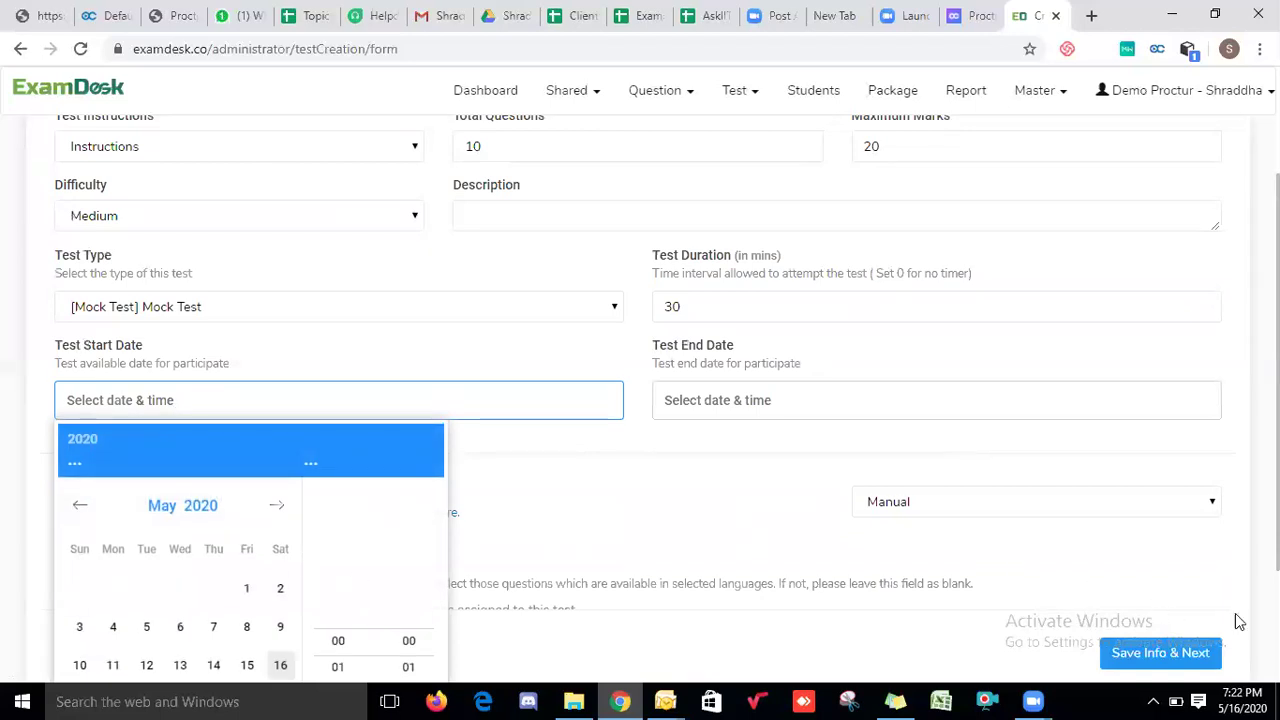
scroll(1195, 628, down, 2)
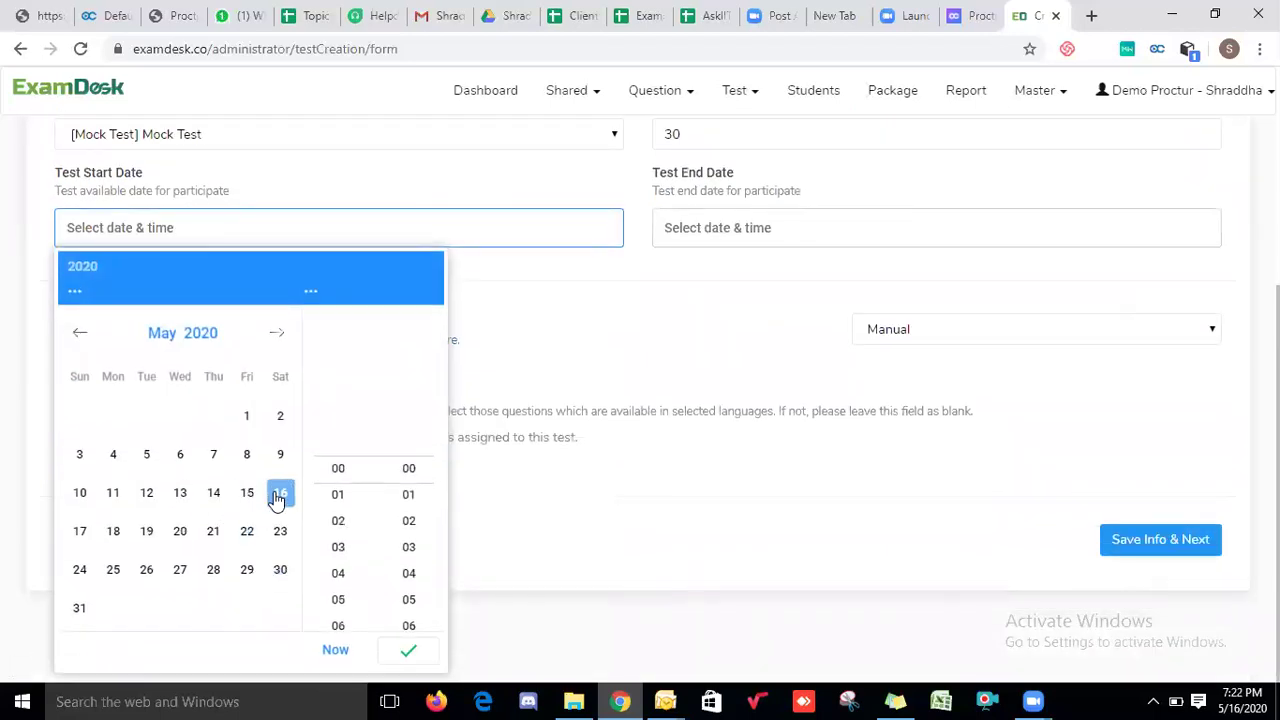
click(278, 495)
click(342, 316)
click(340, 312)
click(343, 314)
click(340, 445)
click(412, 314)
click(410, 316)
click(410, 316)
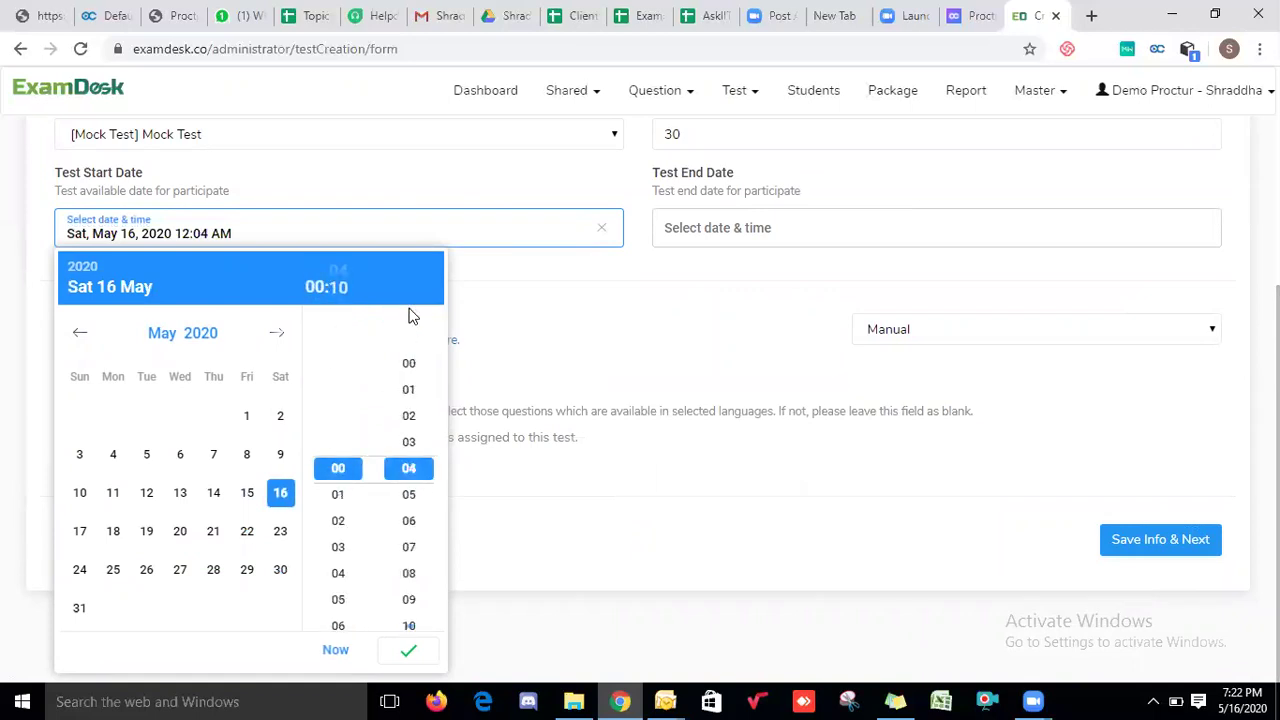
click(409, 363)
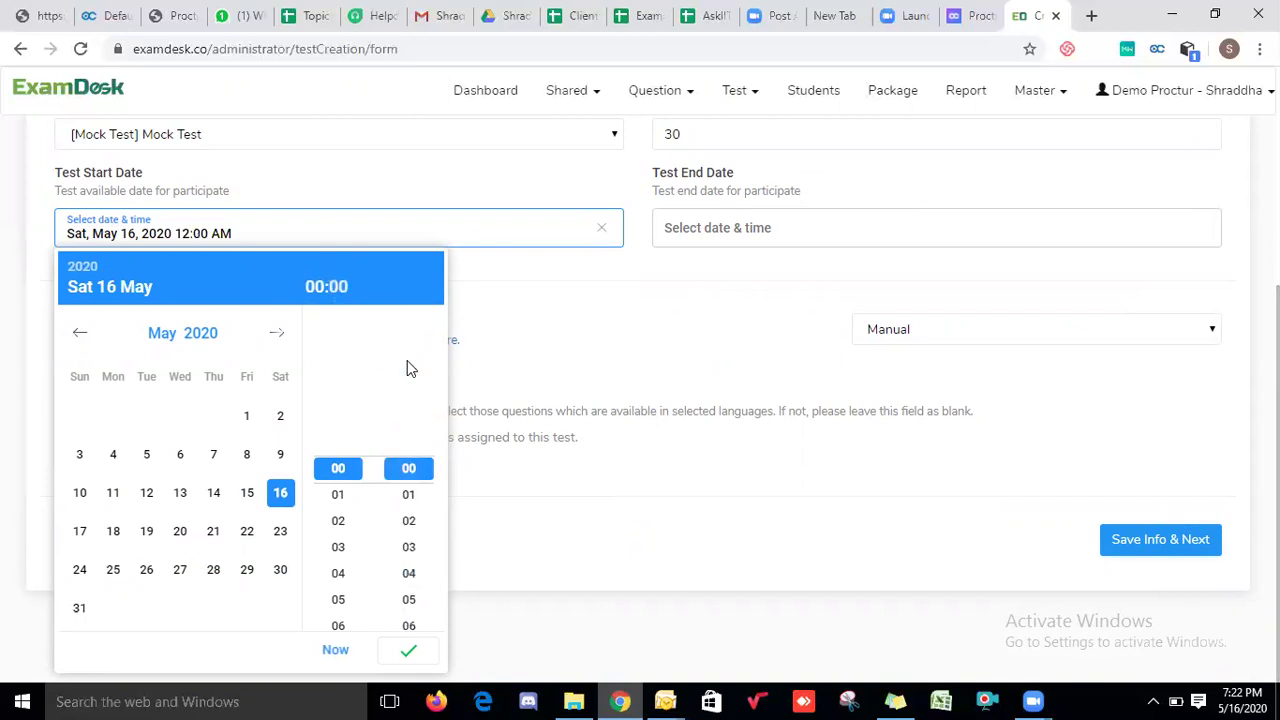
click(413, 652)
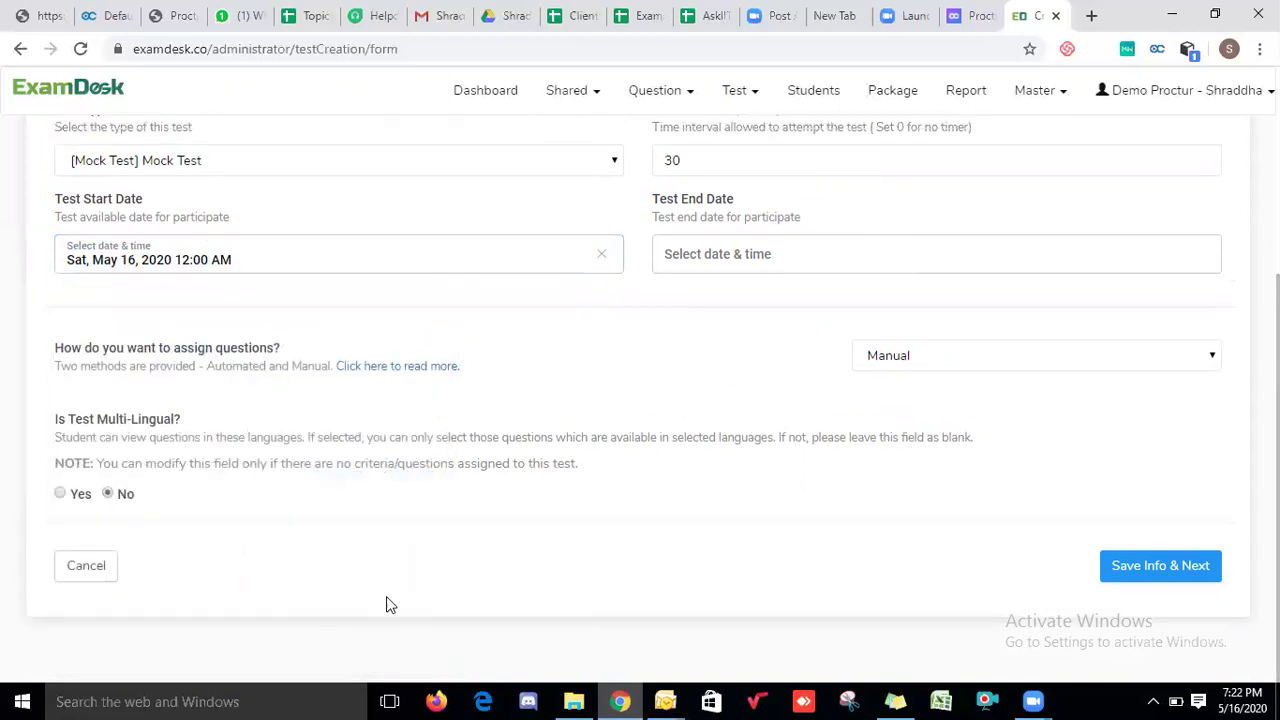
- Set the test end date to Wednesday, May 20, 2020 at 12:00 AM
click(737, 268)
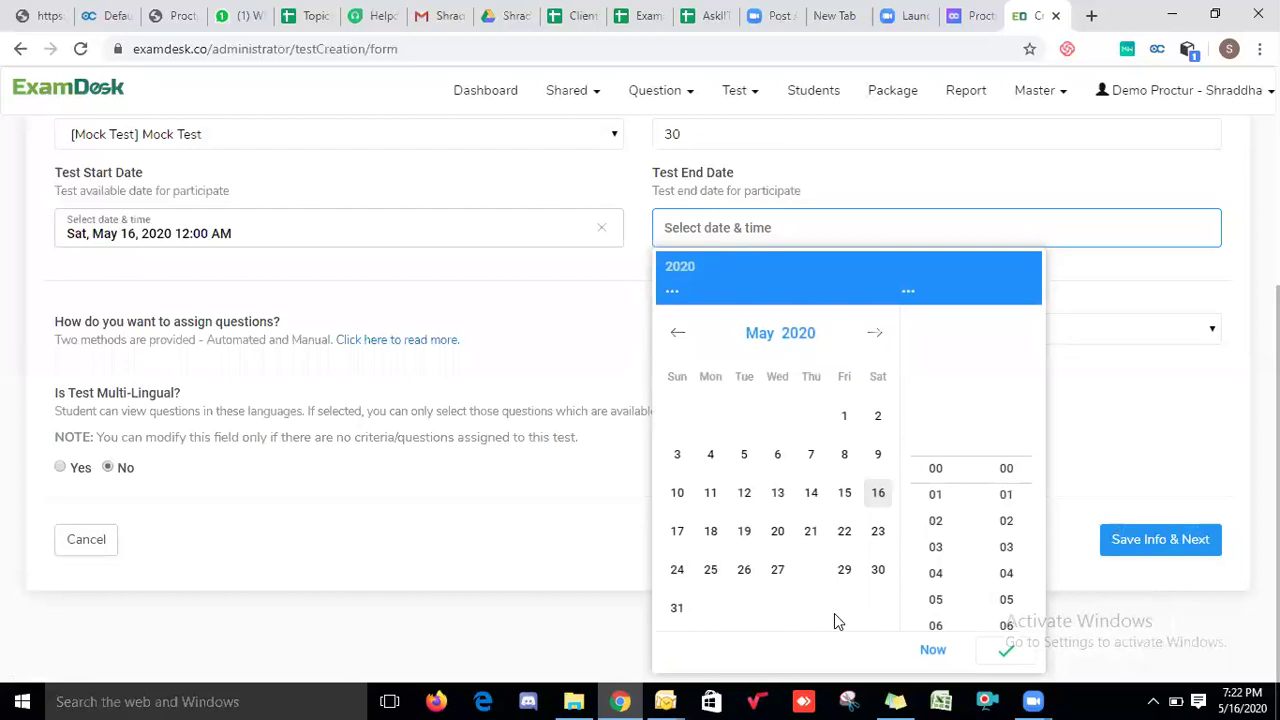
click(777, 531)
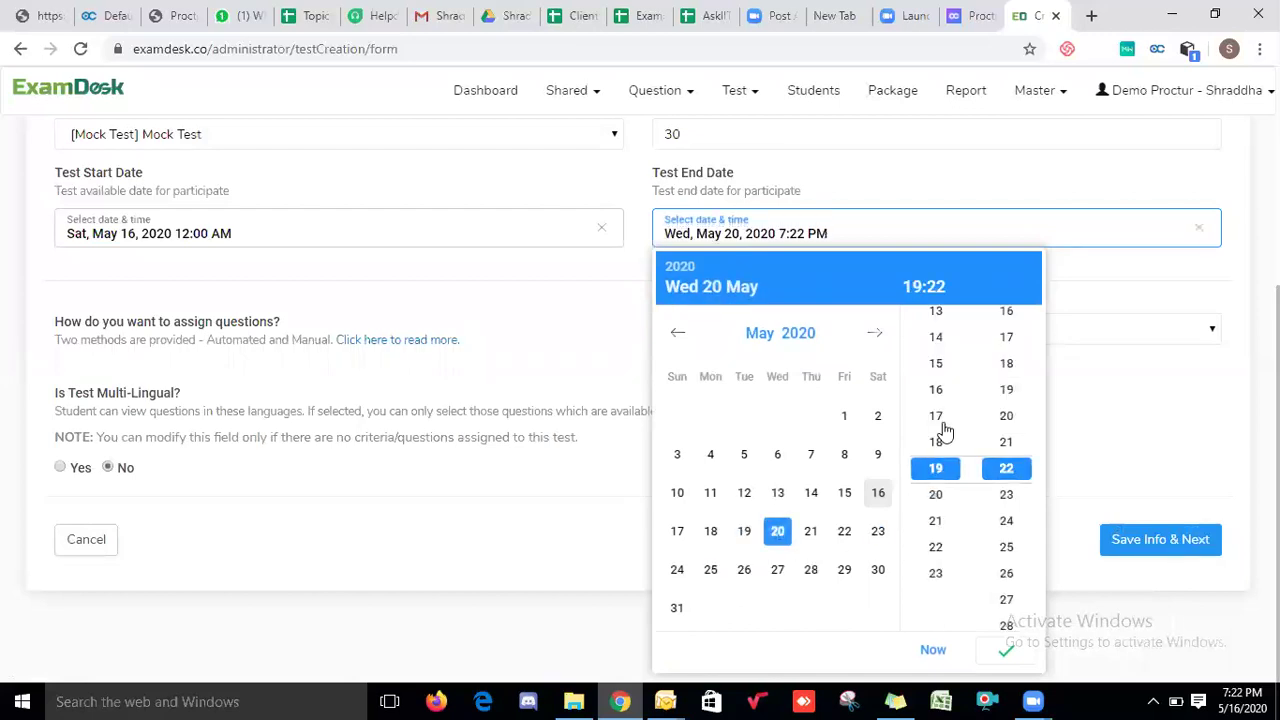
scroll(934, 357, up, 17)
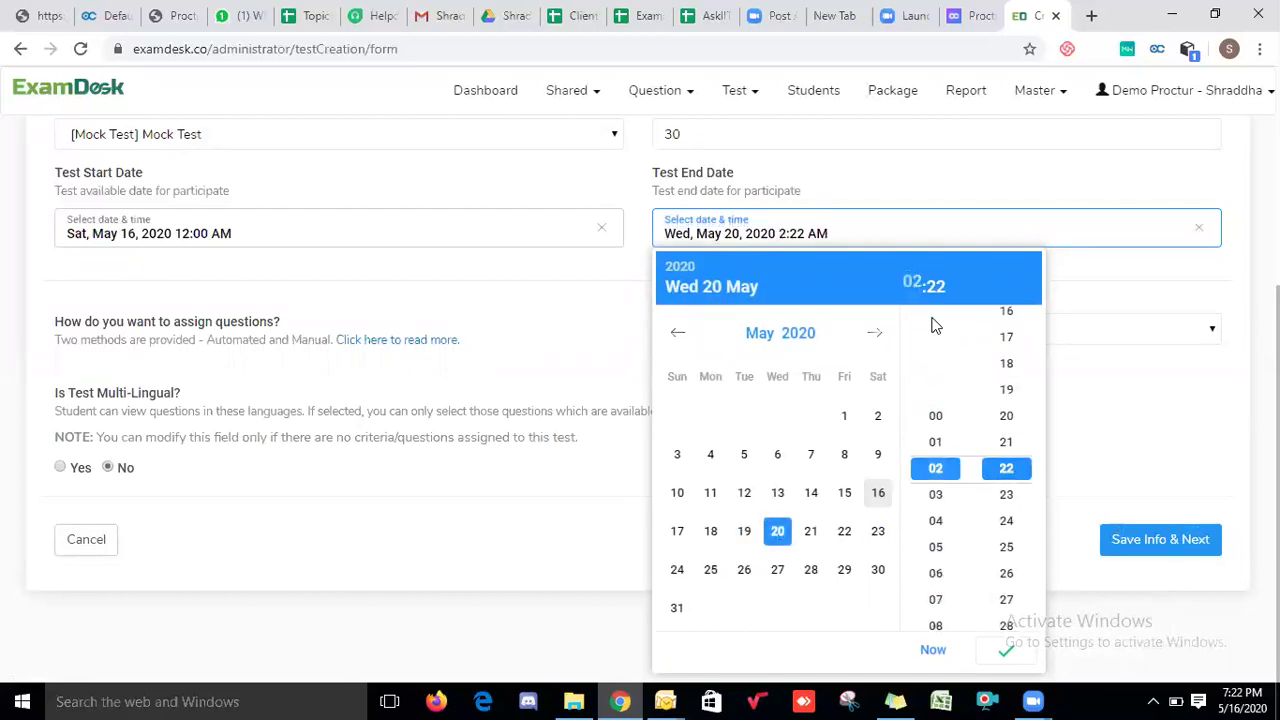
click(935, 415)
scroll(1007, 325, up, 18)
click(1006, 367)
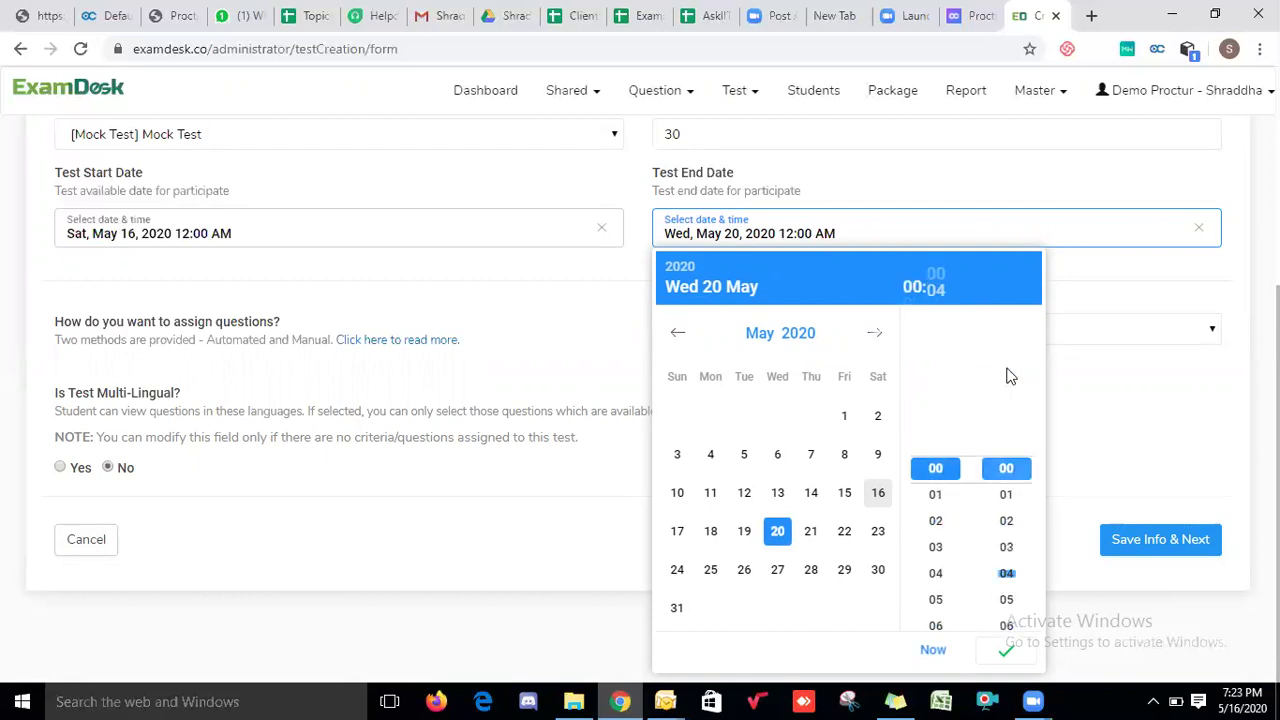
click(1006, 650)
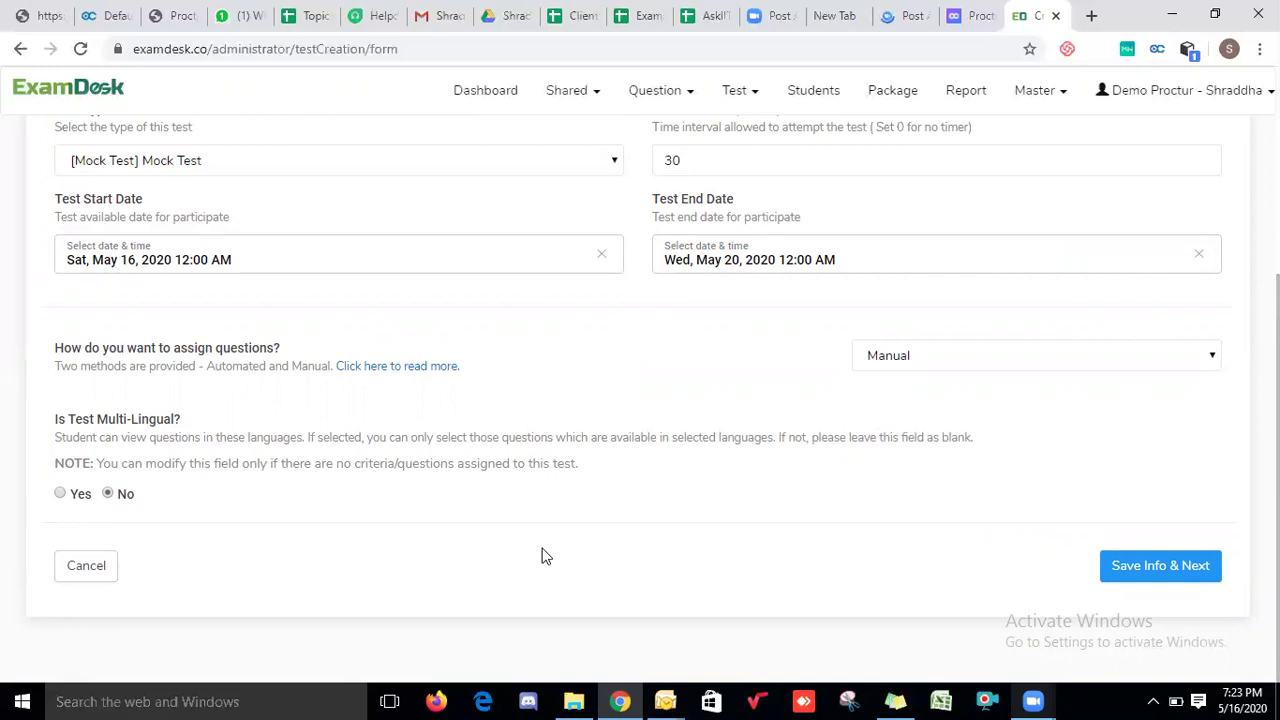
- Try the Automated question assignment method and return the setting to Manual
click(924, 358)
click(905, 420)
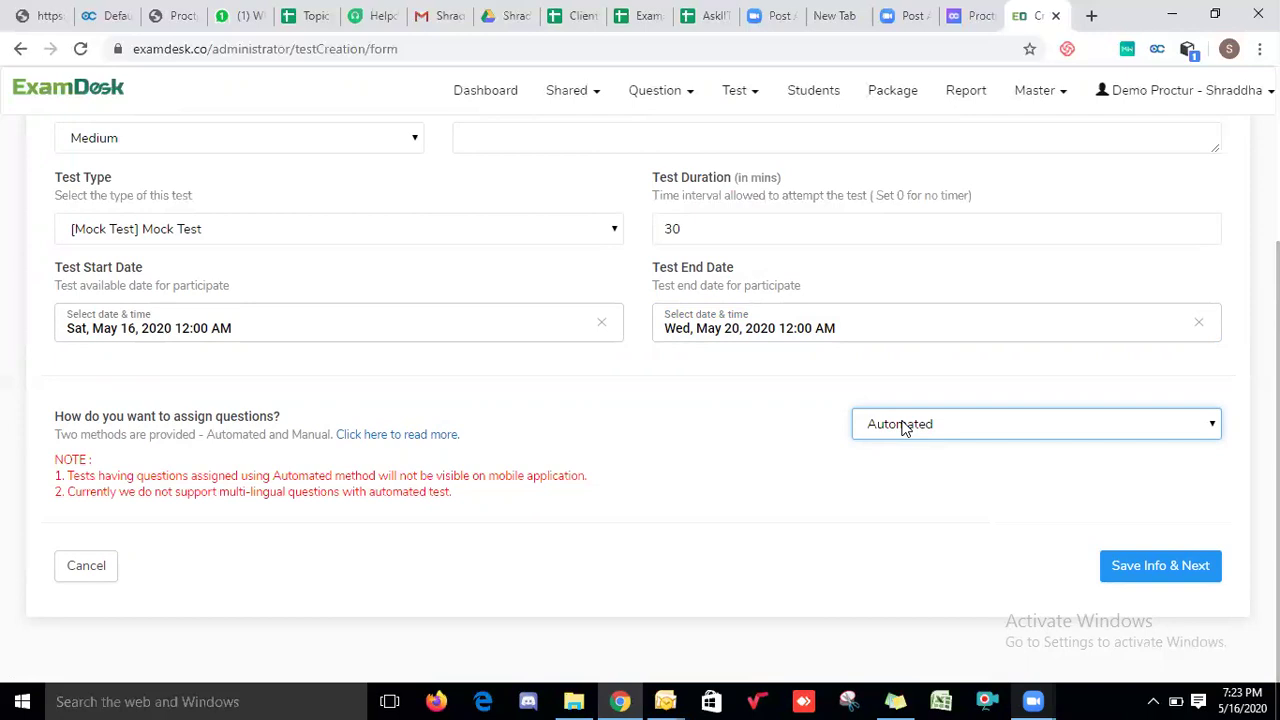
click(935, 431)
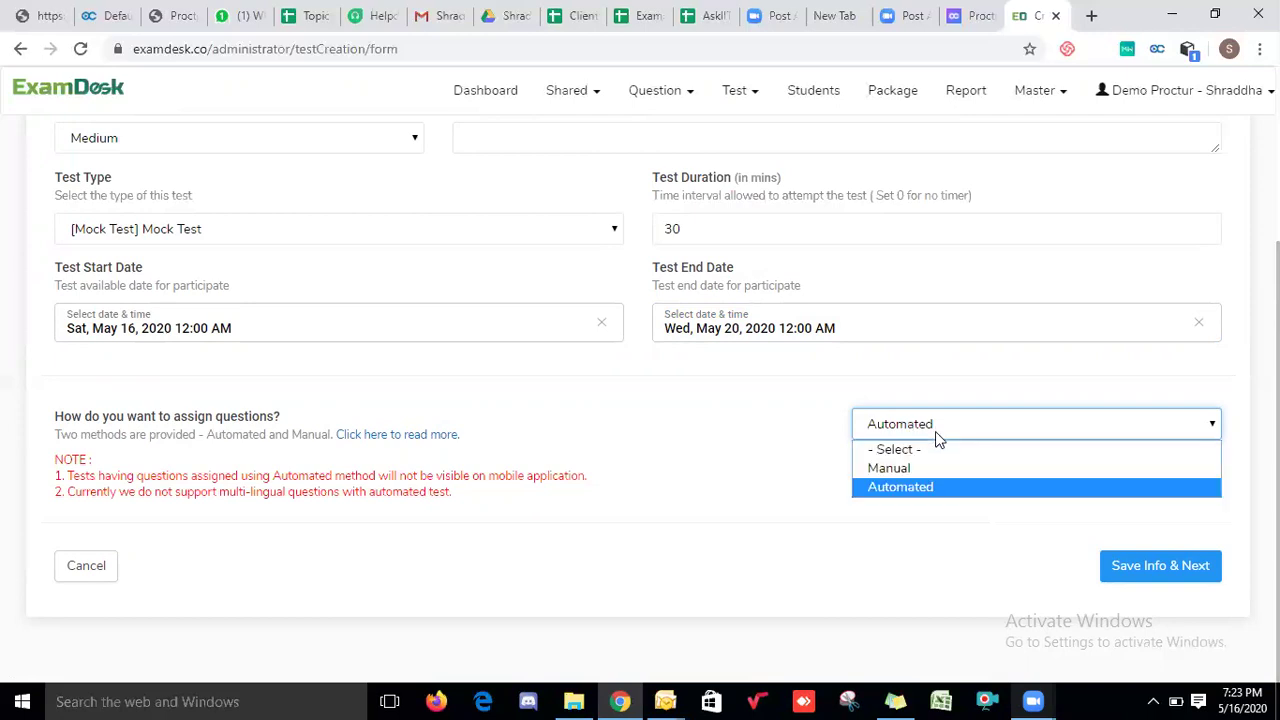
click(900, 467)
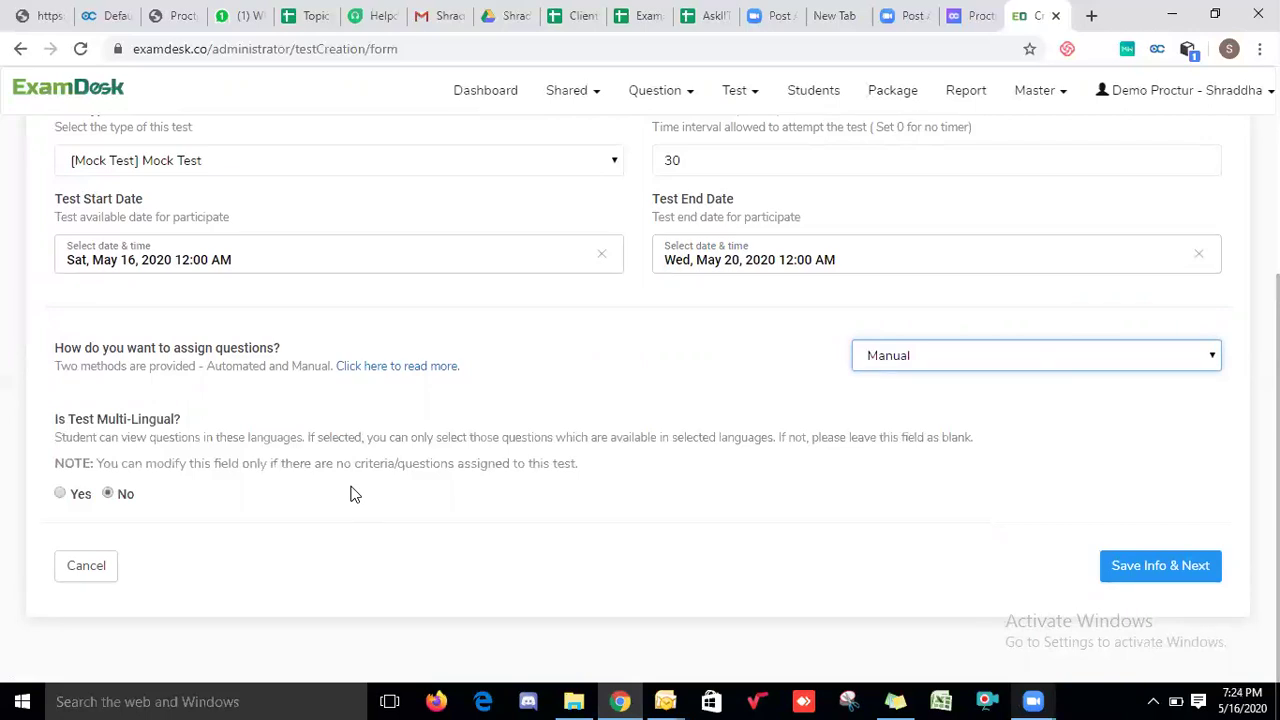
- Save the test's basic info and search for assignable questions in the Electronics & Telecommunication subject
click(1138, 563)
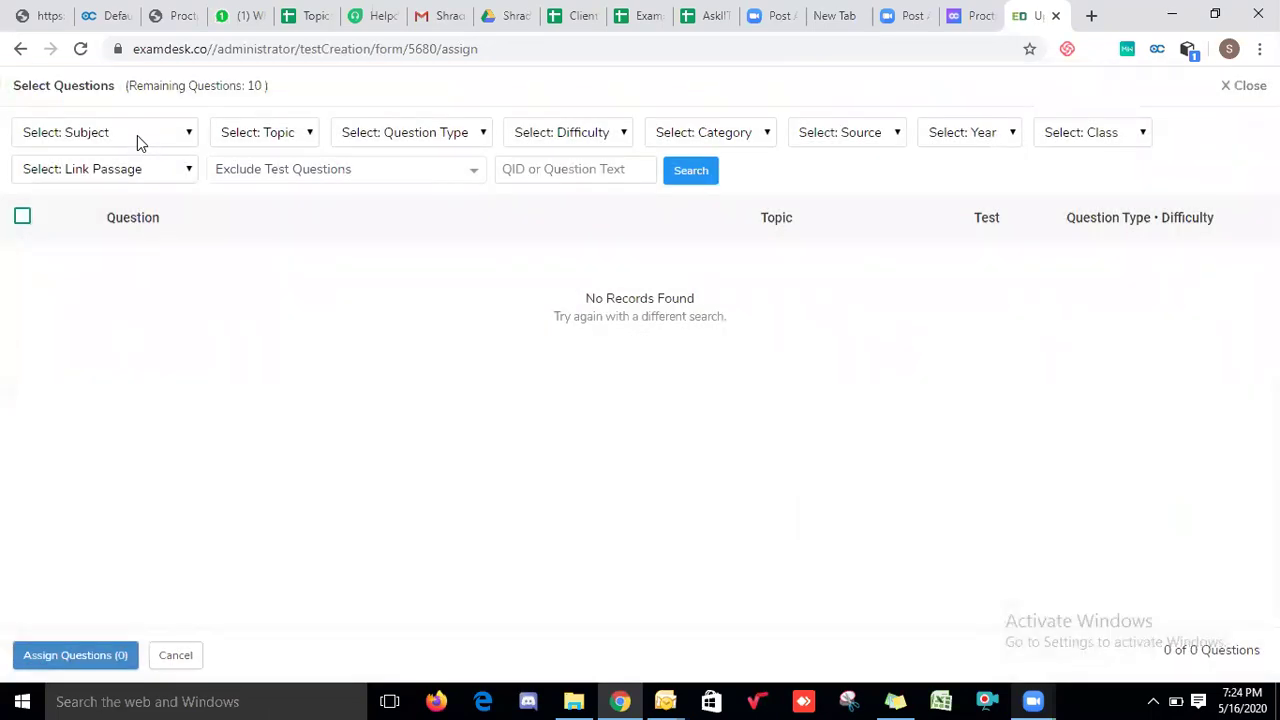
click(137, 135)
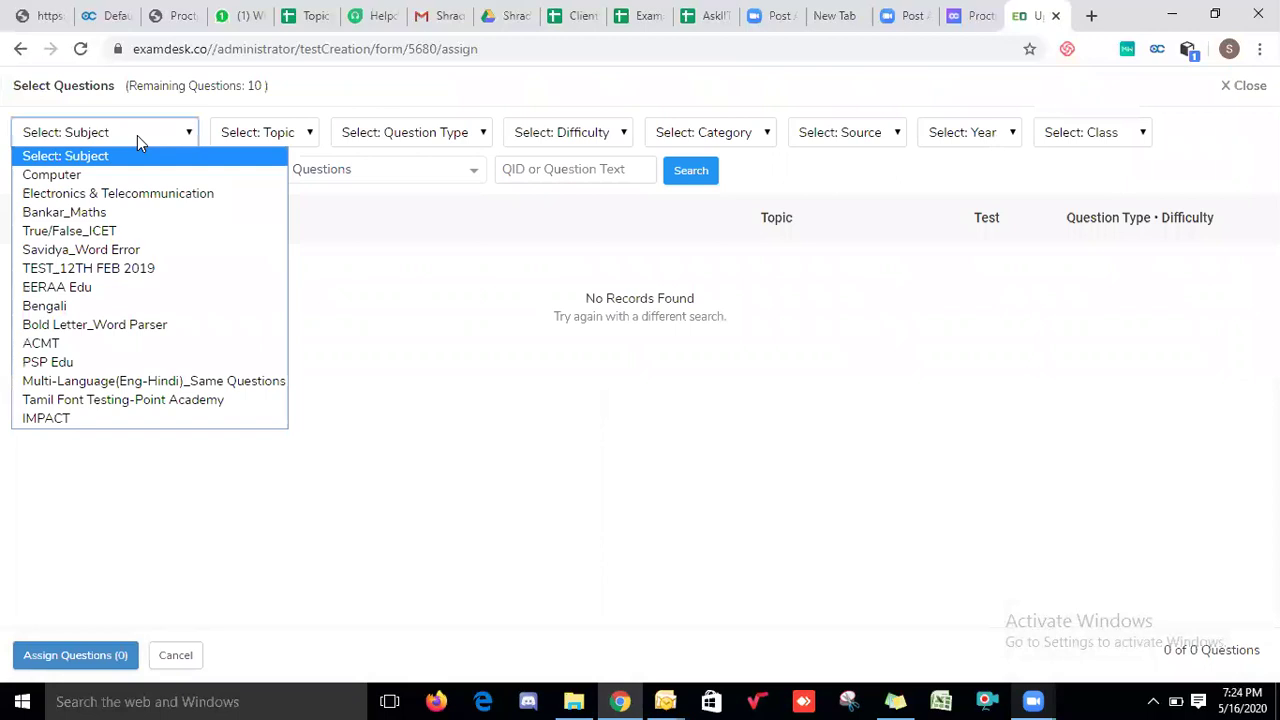
click(155, 195)
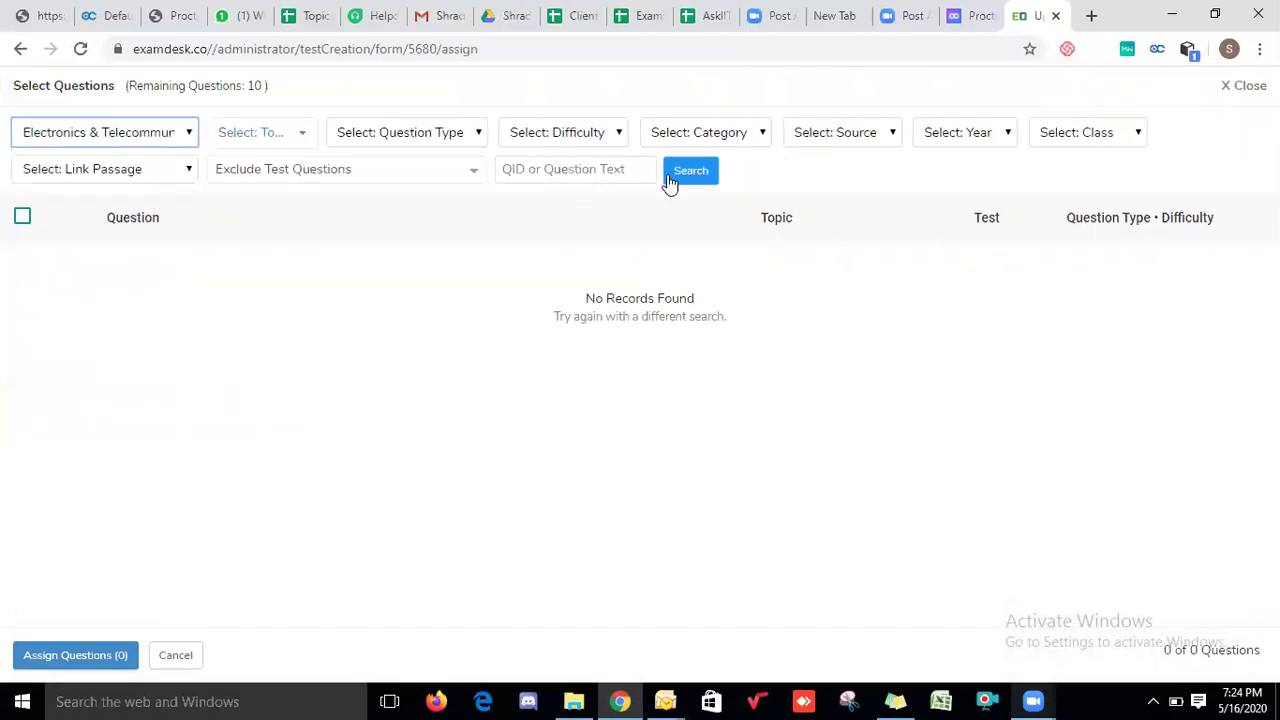
click(689, 176)
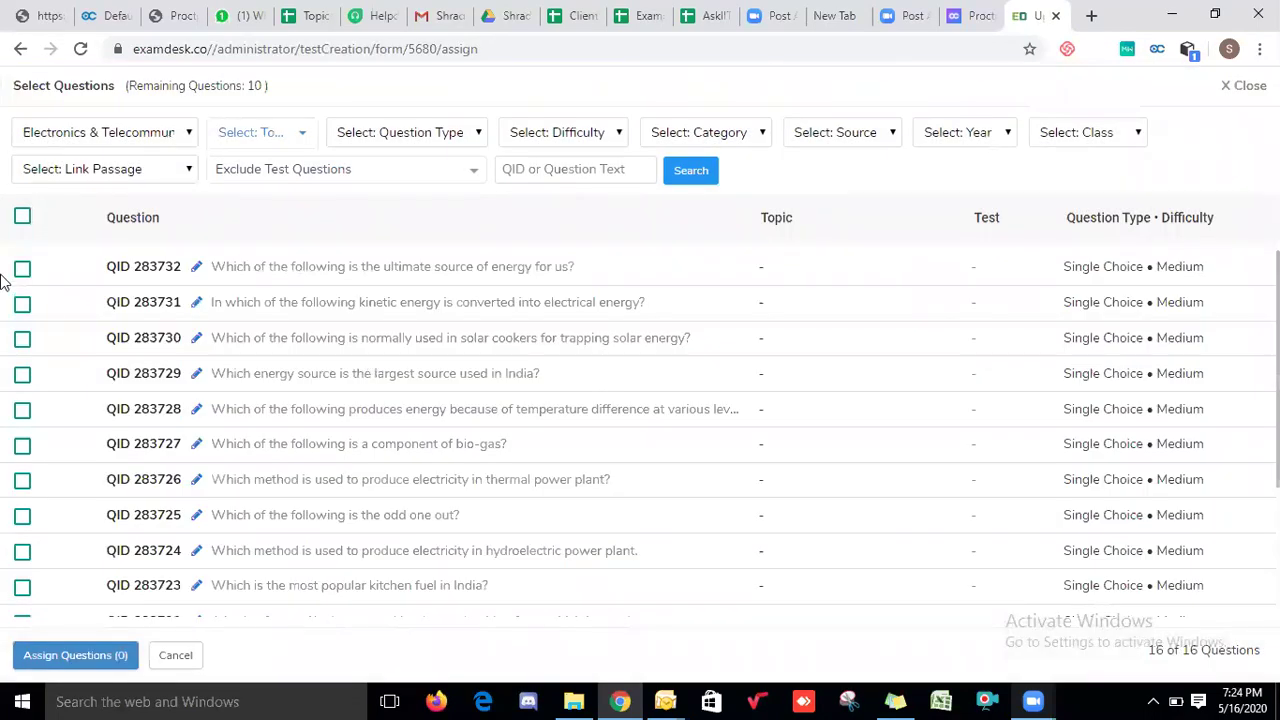
- Select all listed questions except the first six, QID 283732 to QID 283727, and assign the selected ones to the test
click(22, 220)
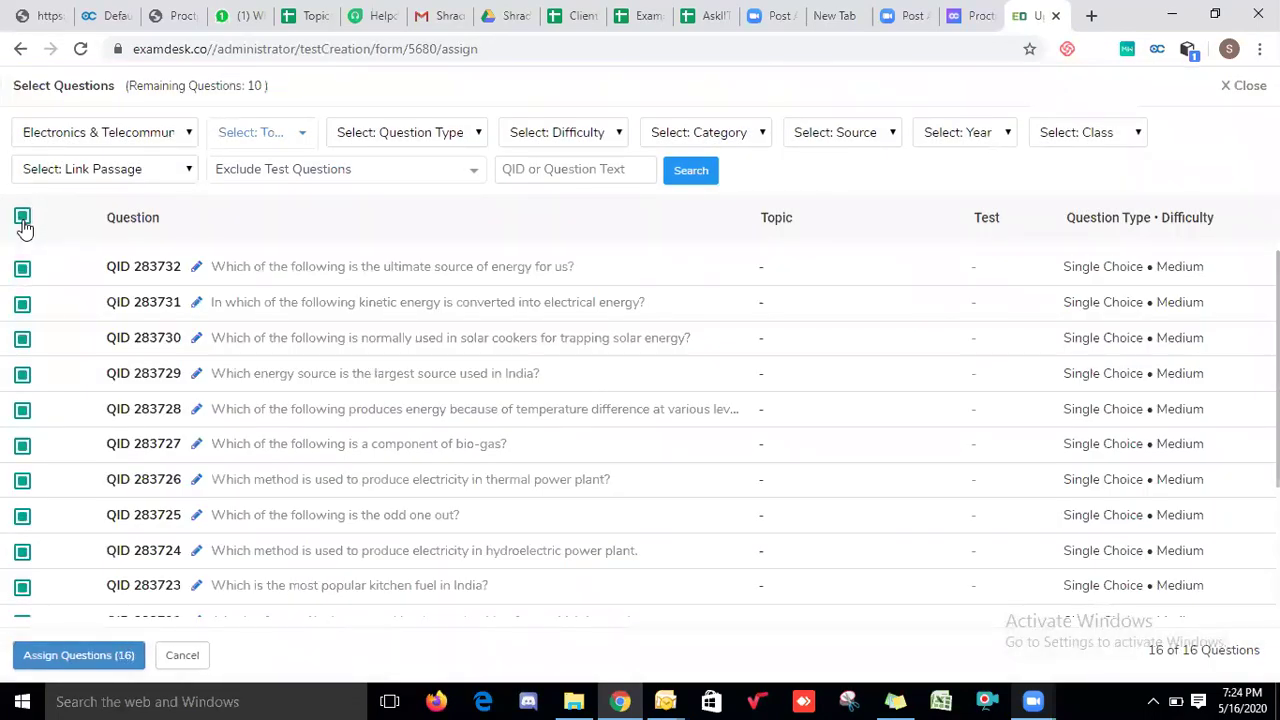
click(22, 269)
click(22, 303)
click(22, 339)
click(22, 374)
click(22, 410)
click(22, 445)
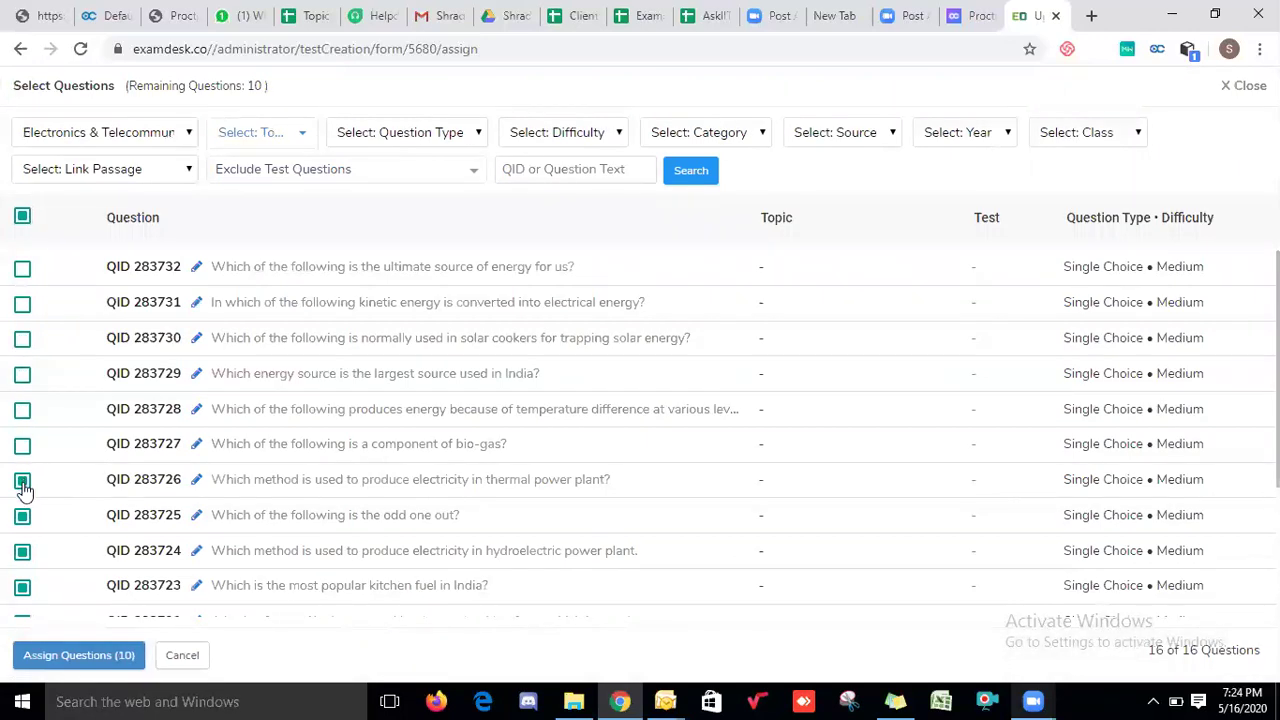
click(103, 654)
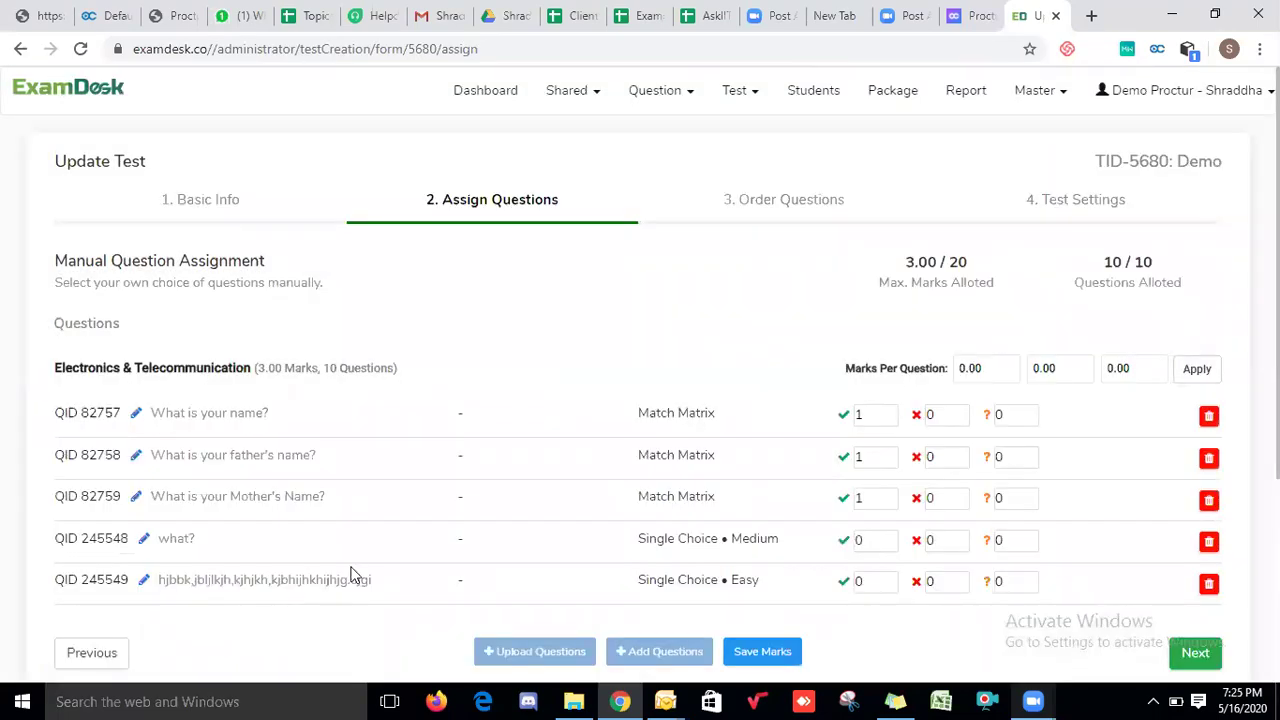
- Apply 2 marks for correct and 0 for incorrect answers to all Electronics & Telecommunication questions and save the marks
double_click(978, 368)
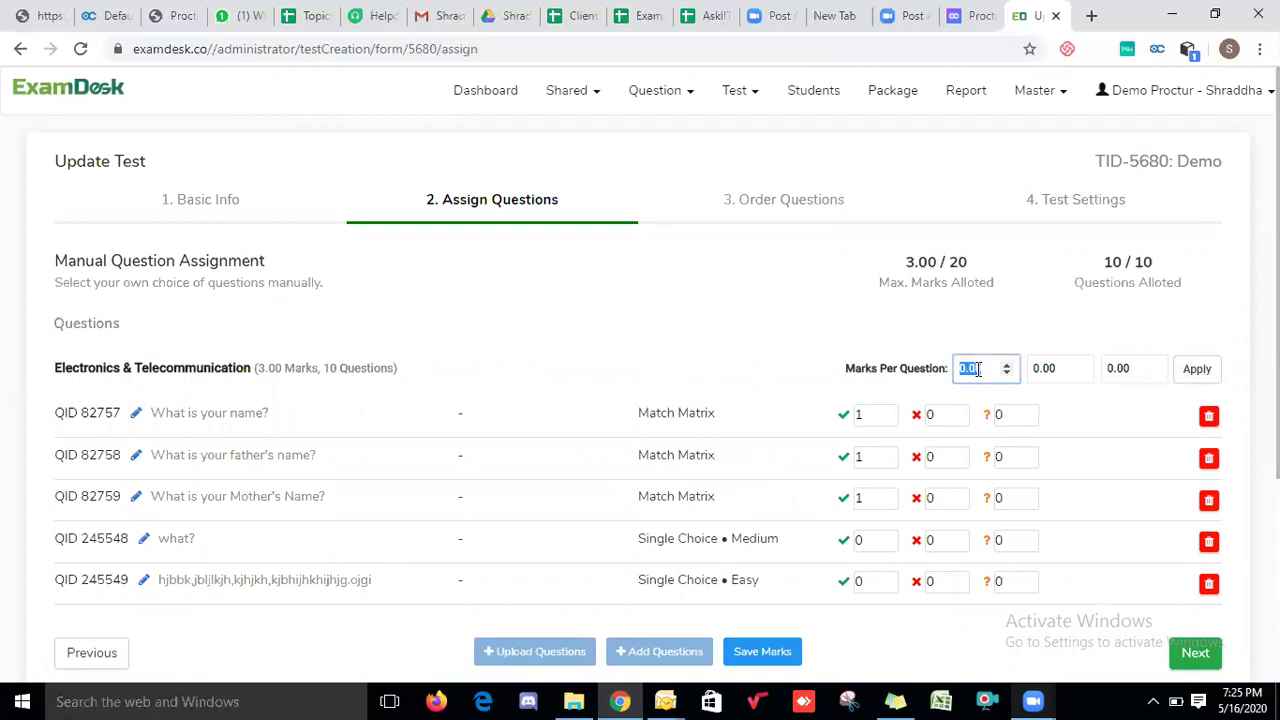
text(2)
double_click(1043, 368)
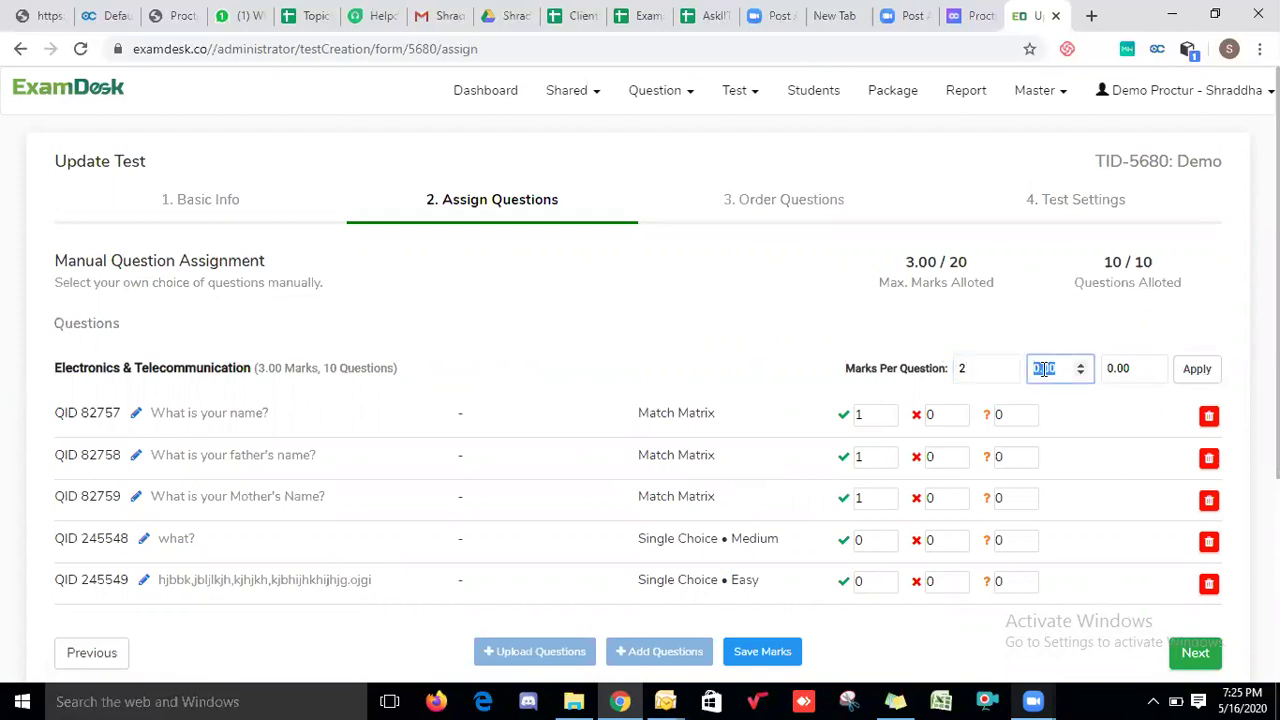
text(0)
click(1195, 372)
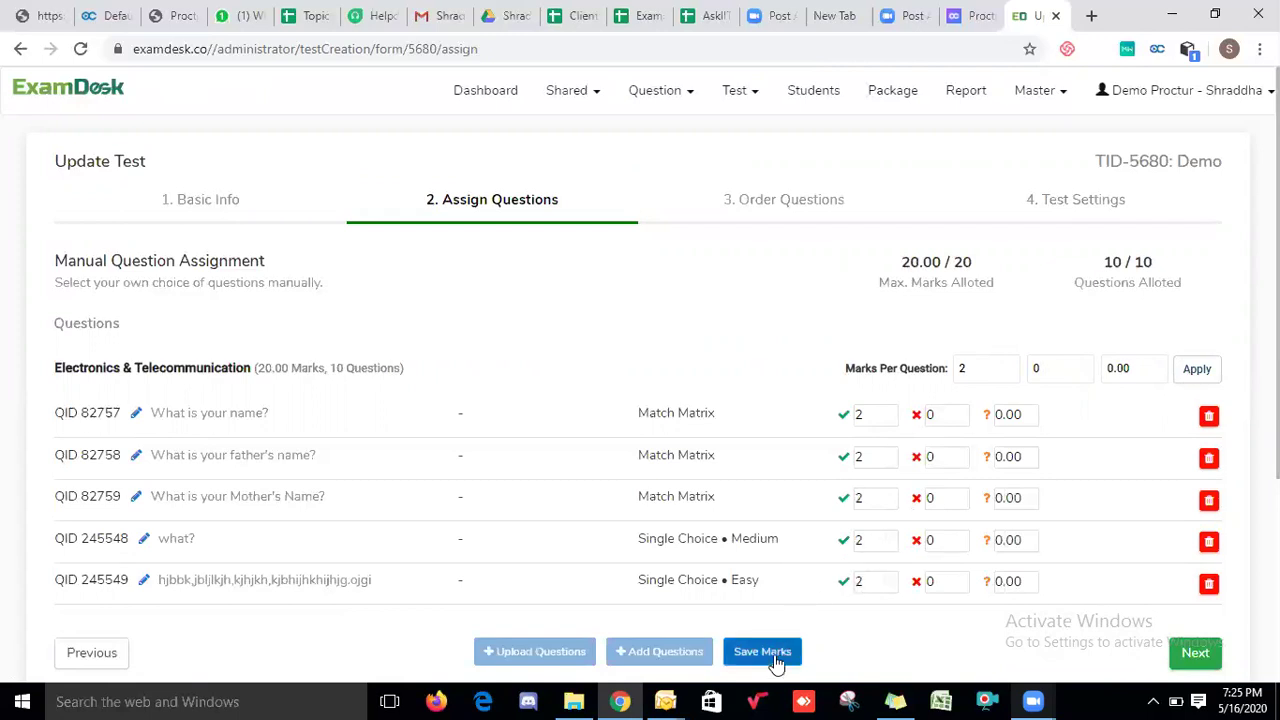
scroll(1000, 407, down, 3)
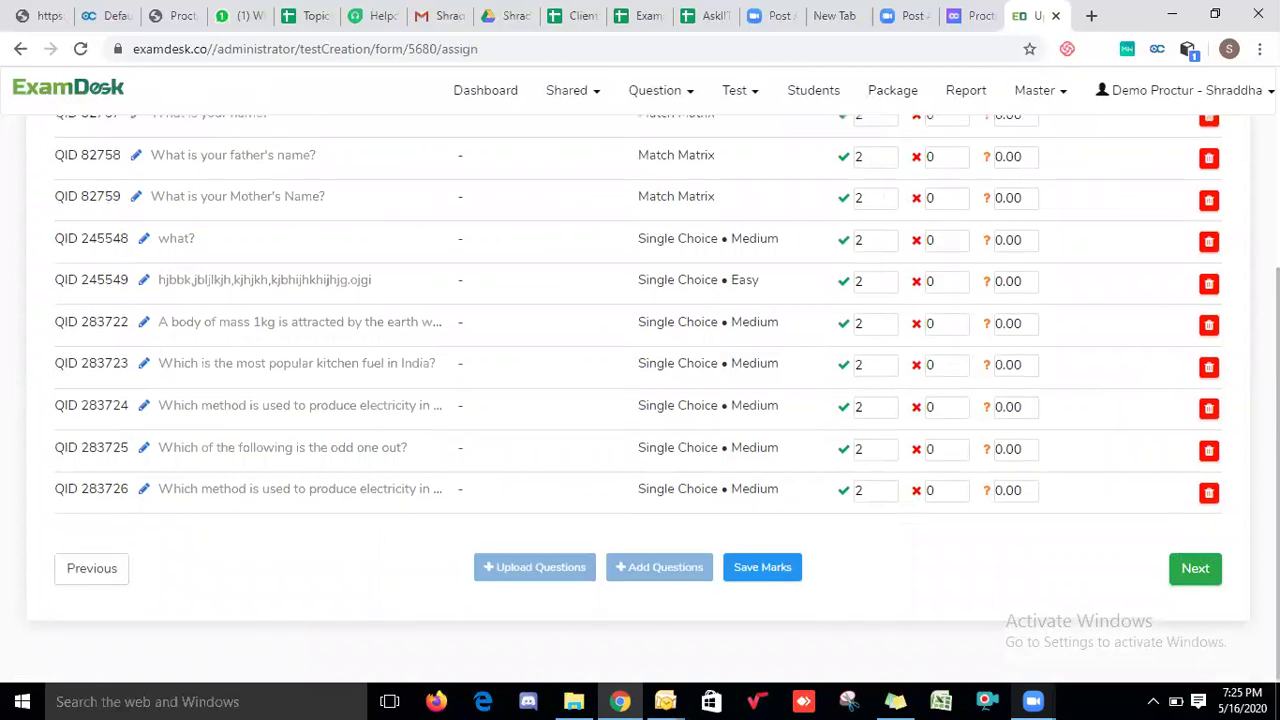
scroll(1000, 450, up, 3)
click(766, 652)
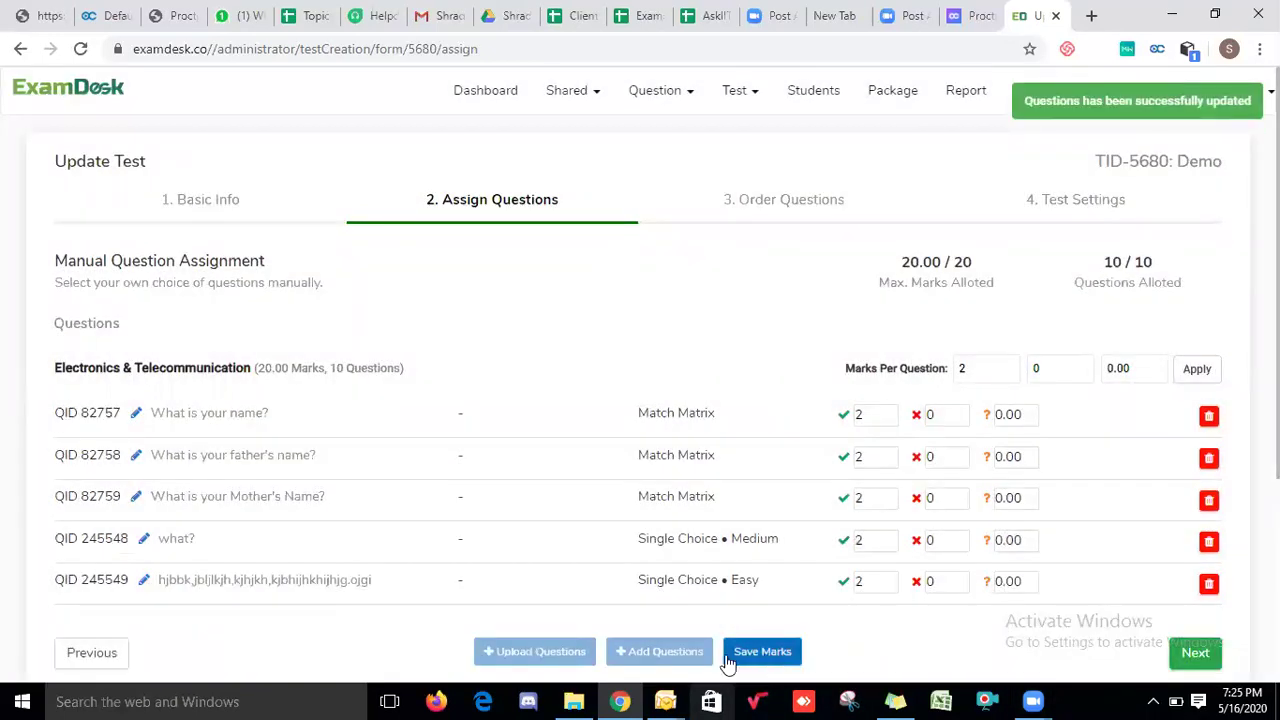
- Go back to the test's basic info, set the question assignment method to Automated and save the info
click(79, 662)
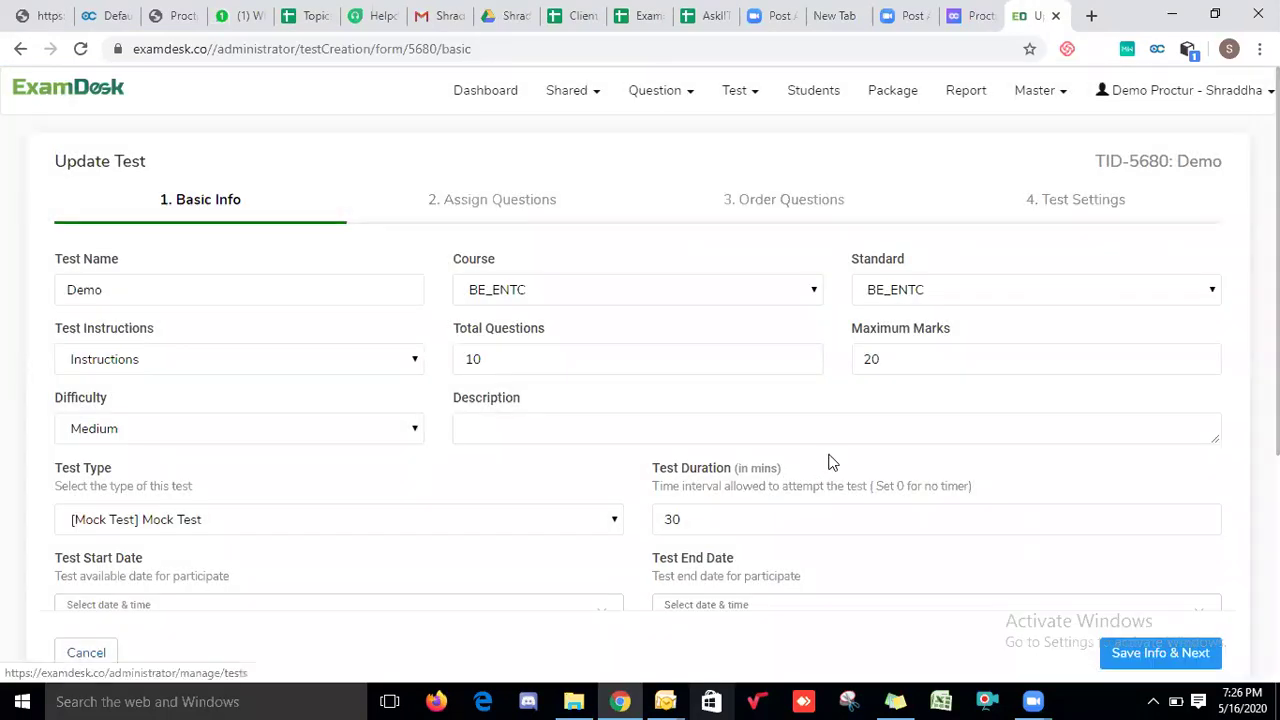
scroll(1029, 438, down, 4)
click(997, 355)
click(917, 420)
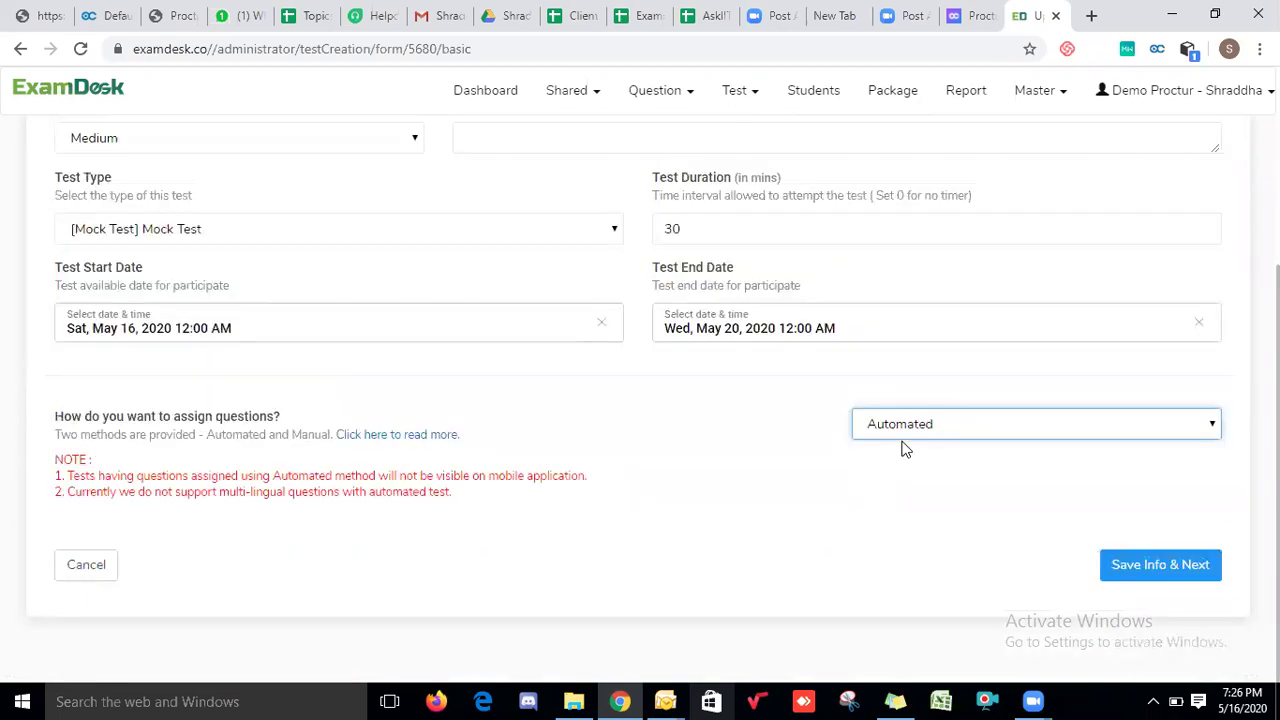
click(1156, 566)
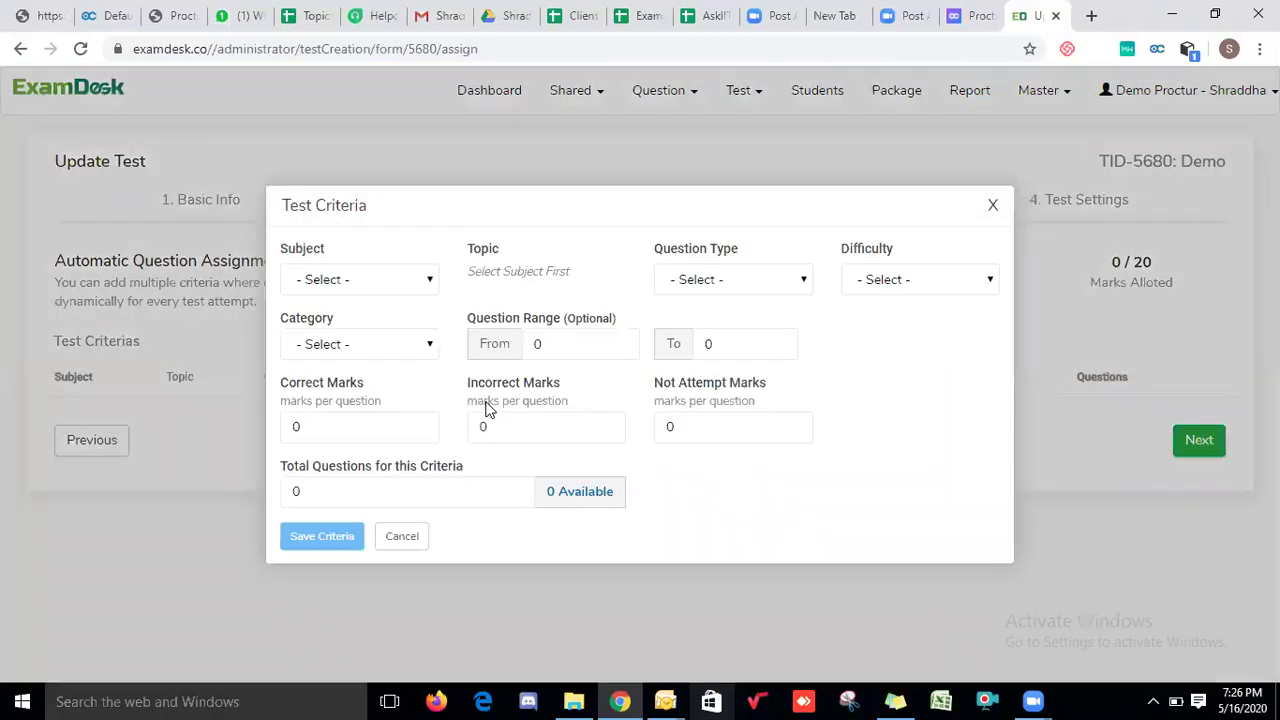
- Try a test criterion with the Electronics & Telecommunication subject and 10 total questions, without saving it
click(364, 285)
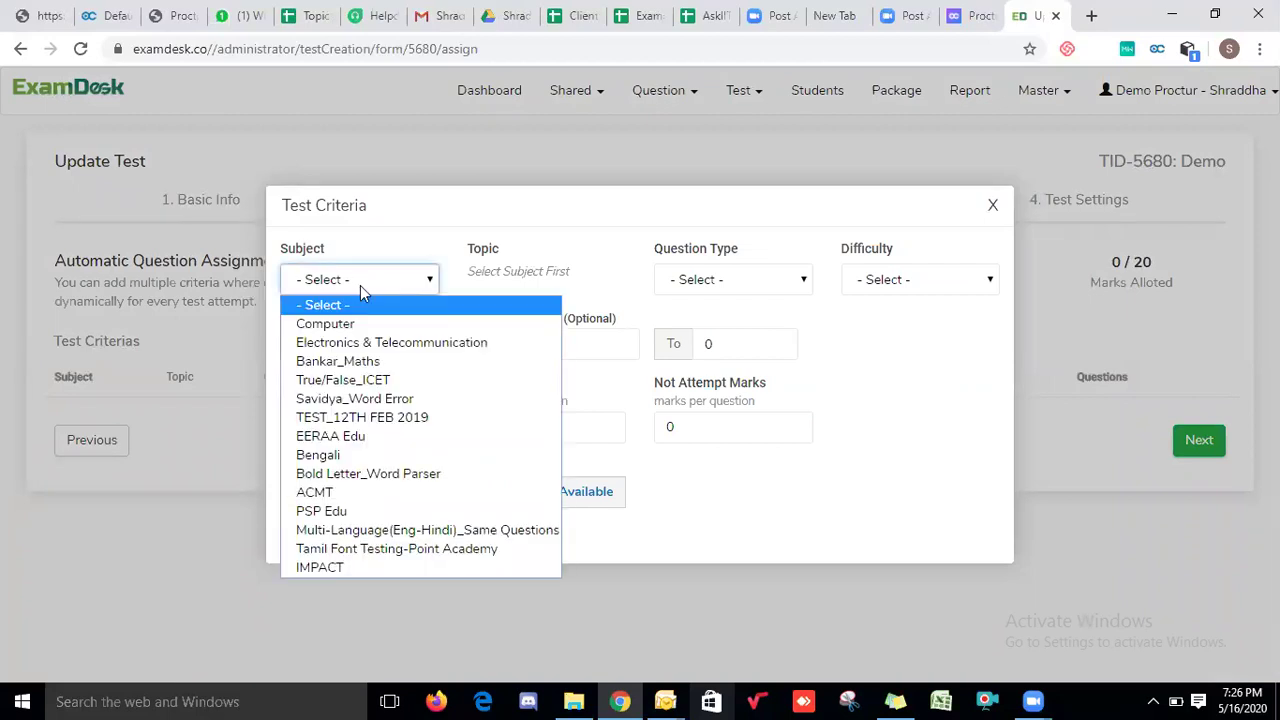
click(390, 345)
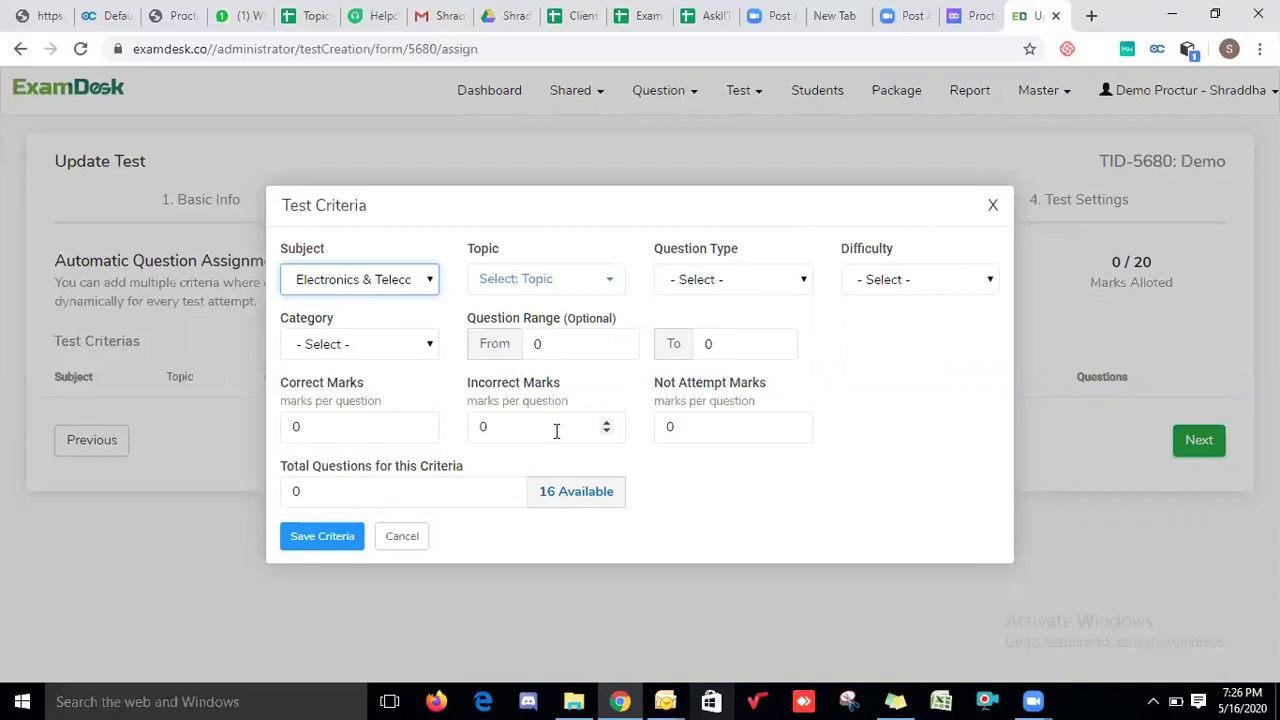
click(312, 494)
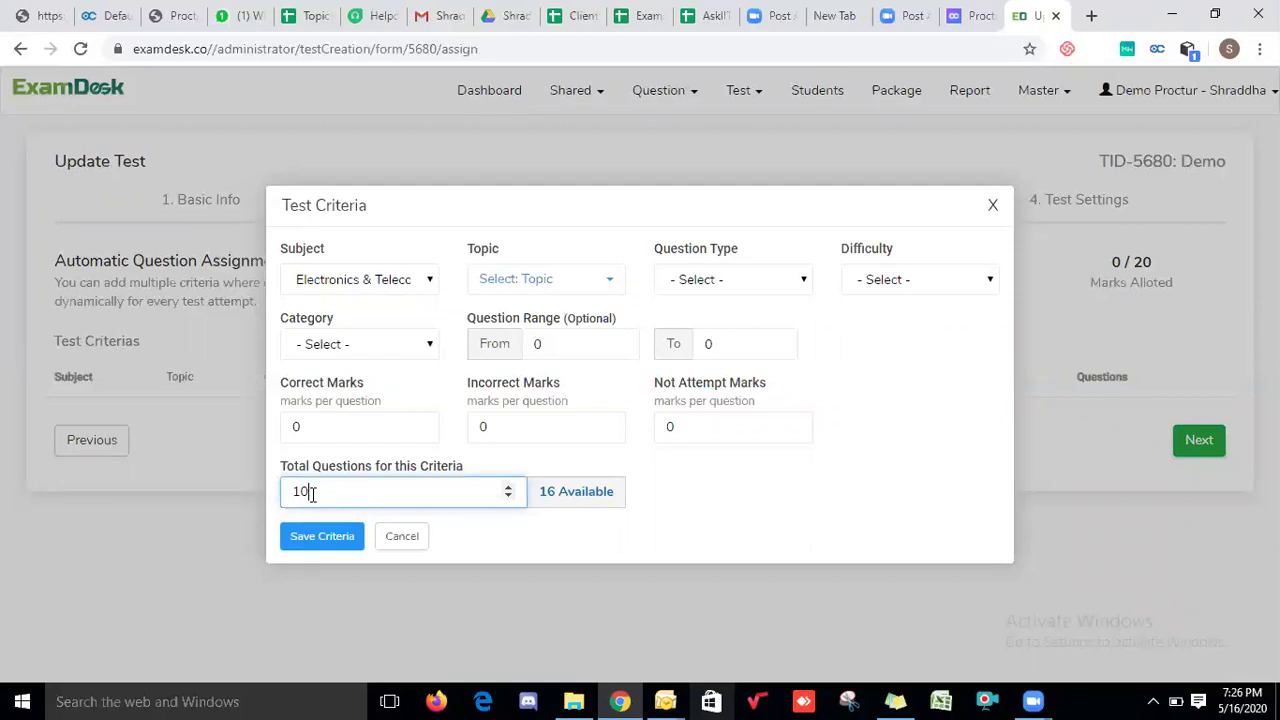
click(386, 543)
- Return to the test's basic info, set the question assignment method back to Manual and save the info
click(82, 446)
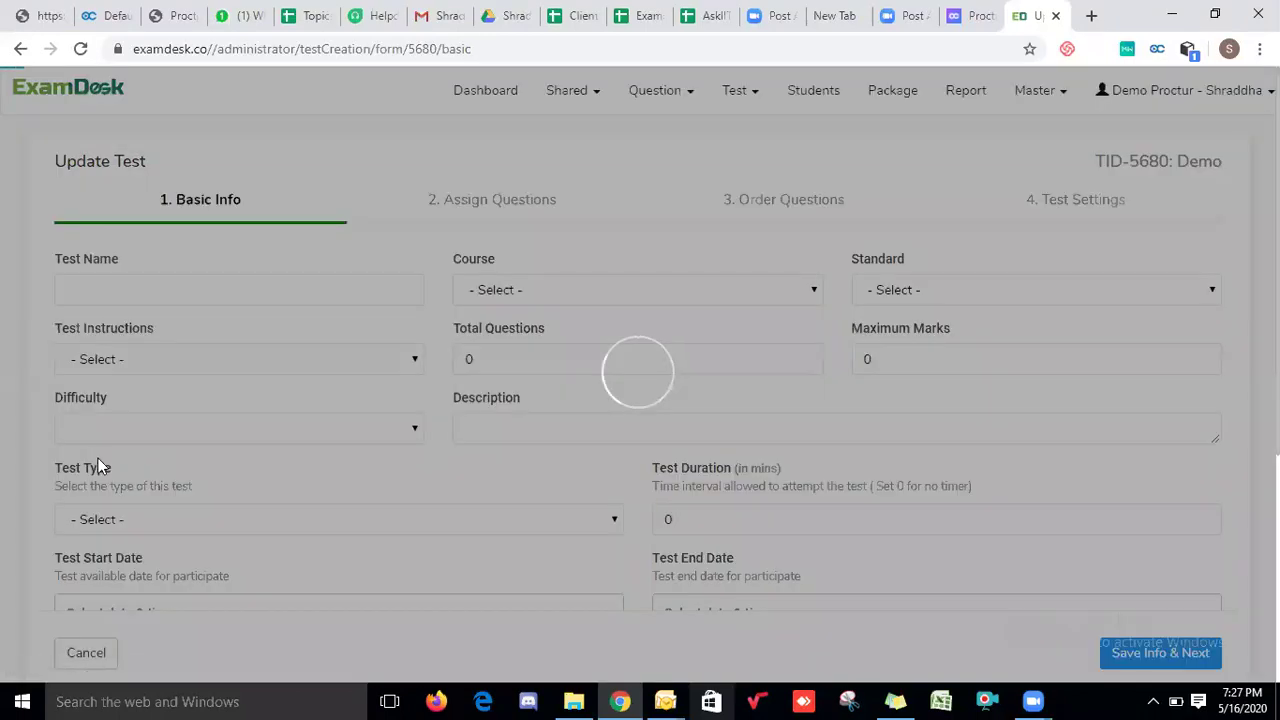
scroll(98, 458, down, 4)
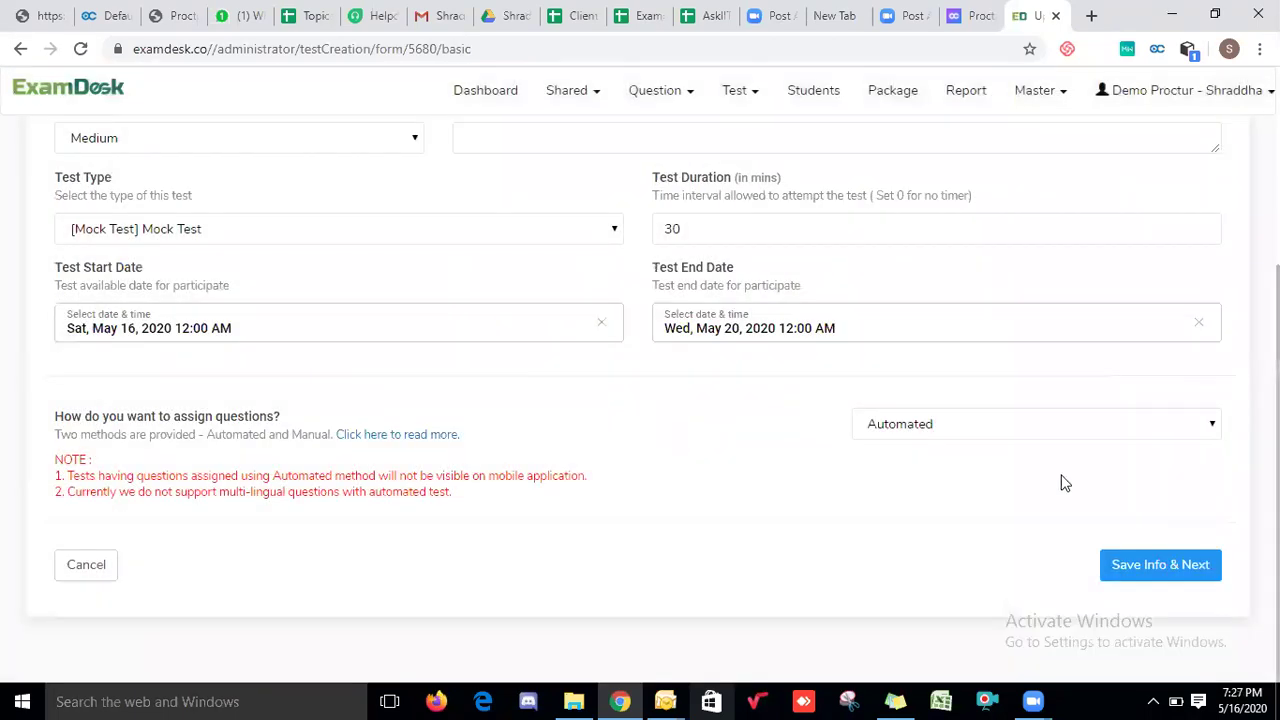
click(868, 432)
click(883, 470)
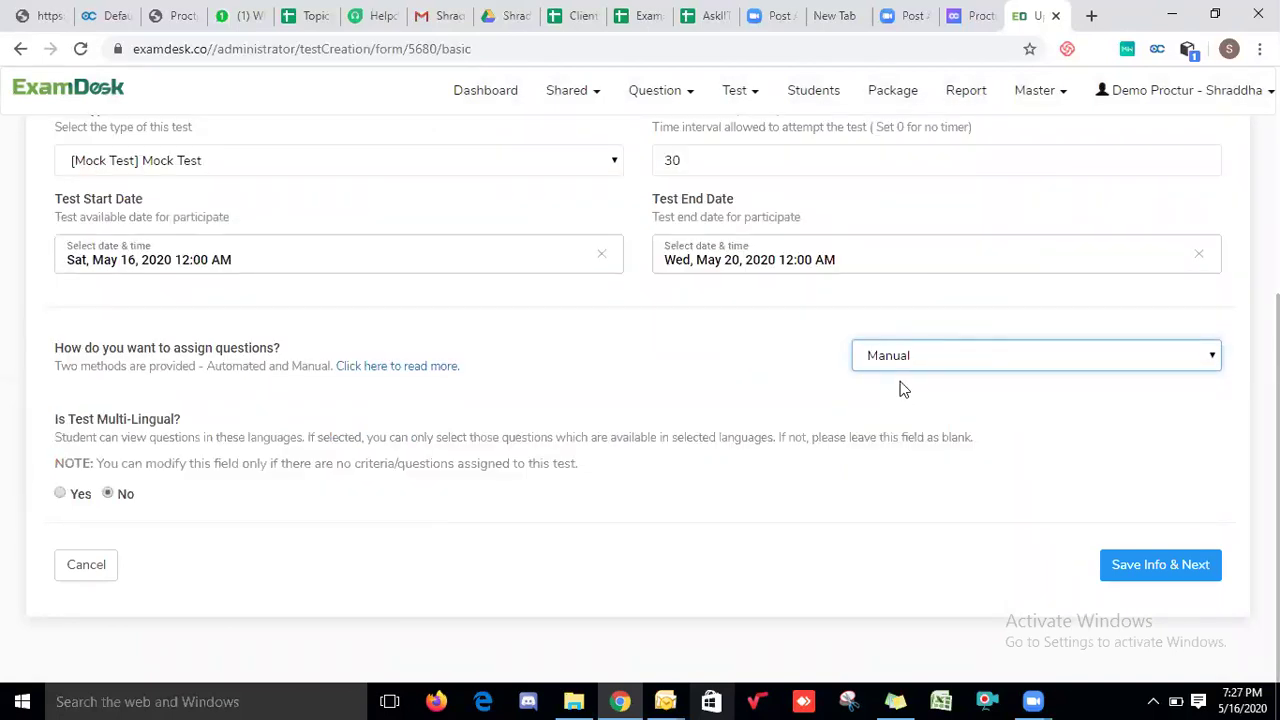
click(935, 357)
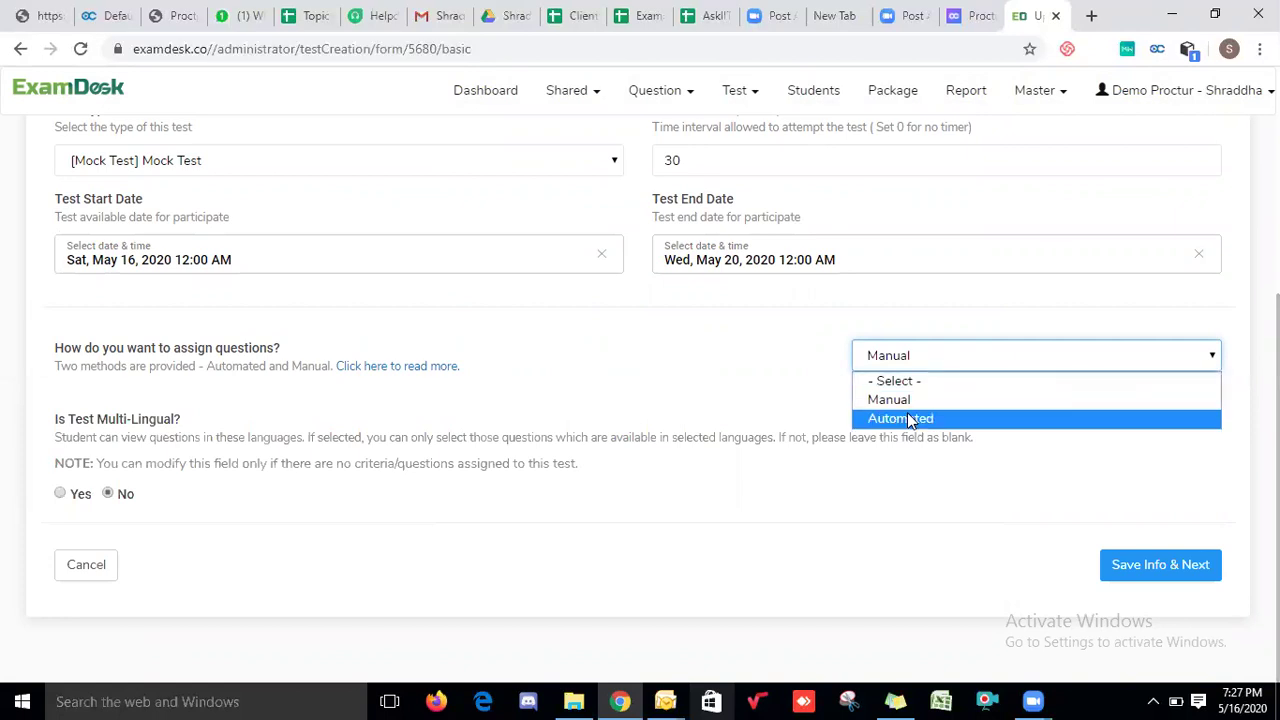
click(894, 399)
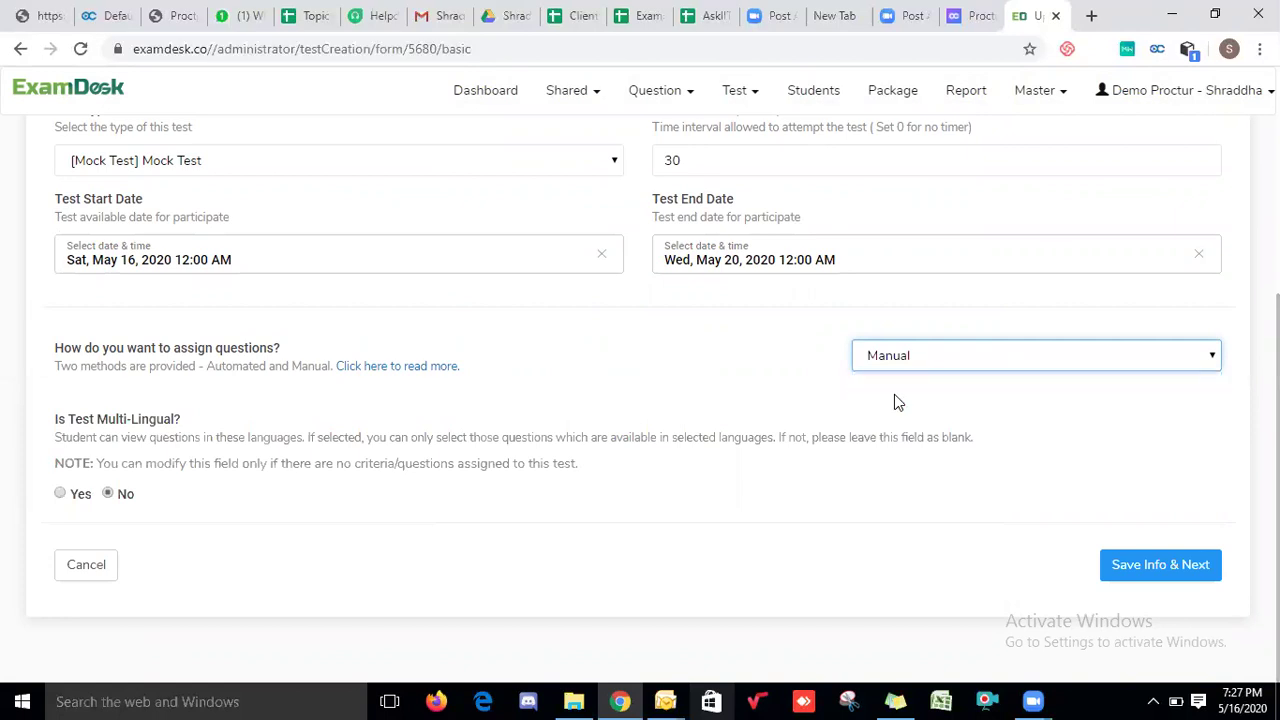
click(1157, 566)
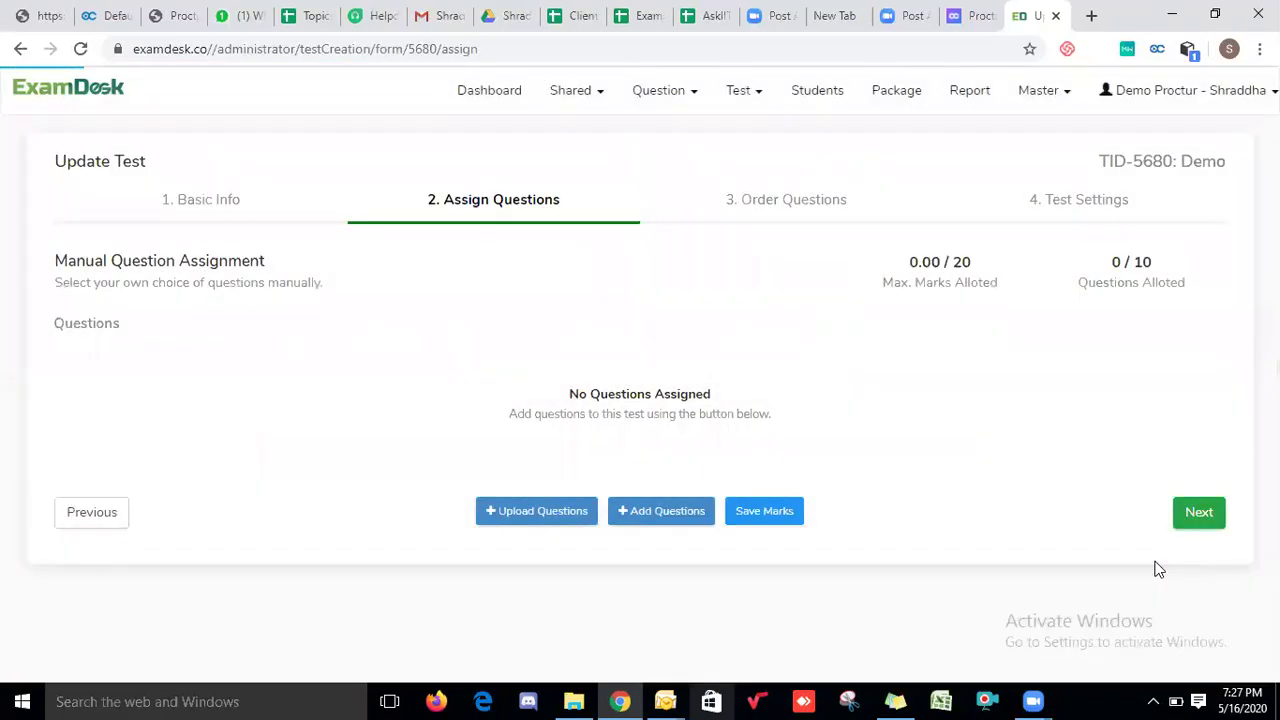
- Search the question bank for assignable questions in the Electronics & Telecommunication subject
click(651, 530)
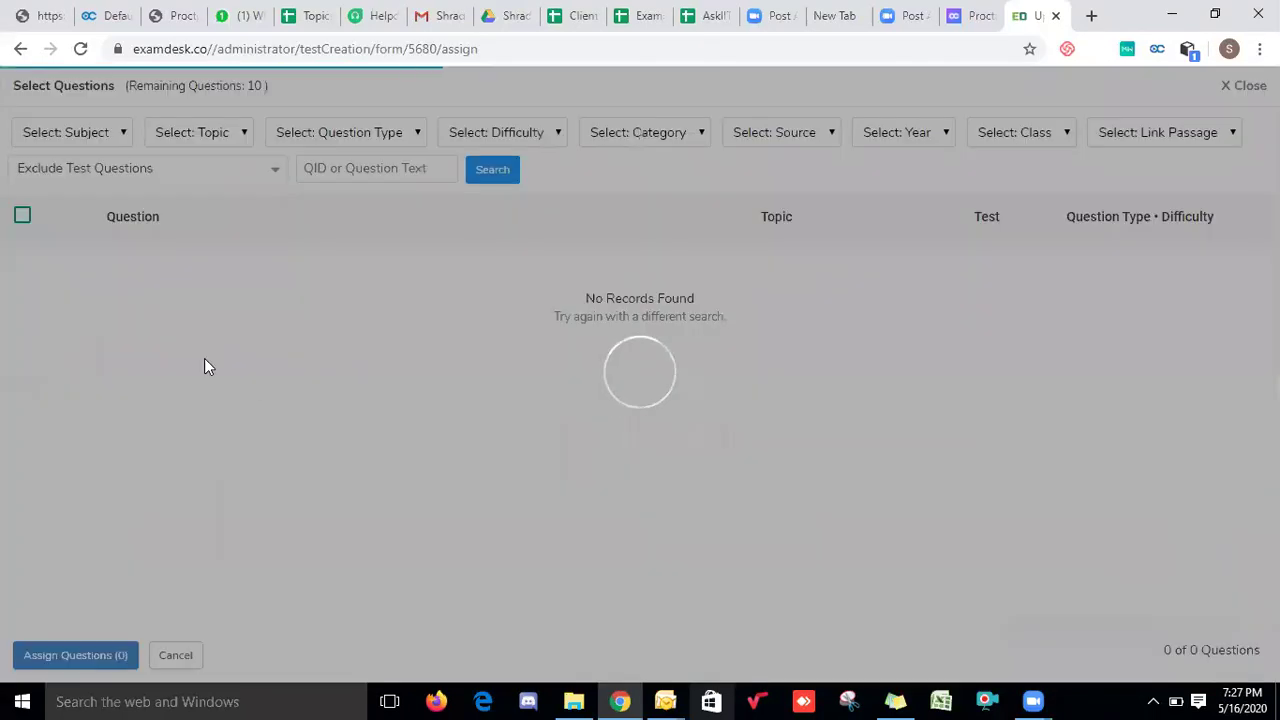
click(86, 134)
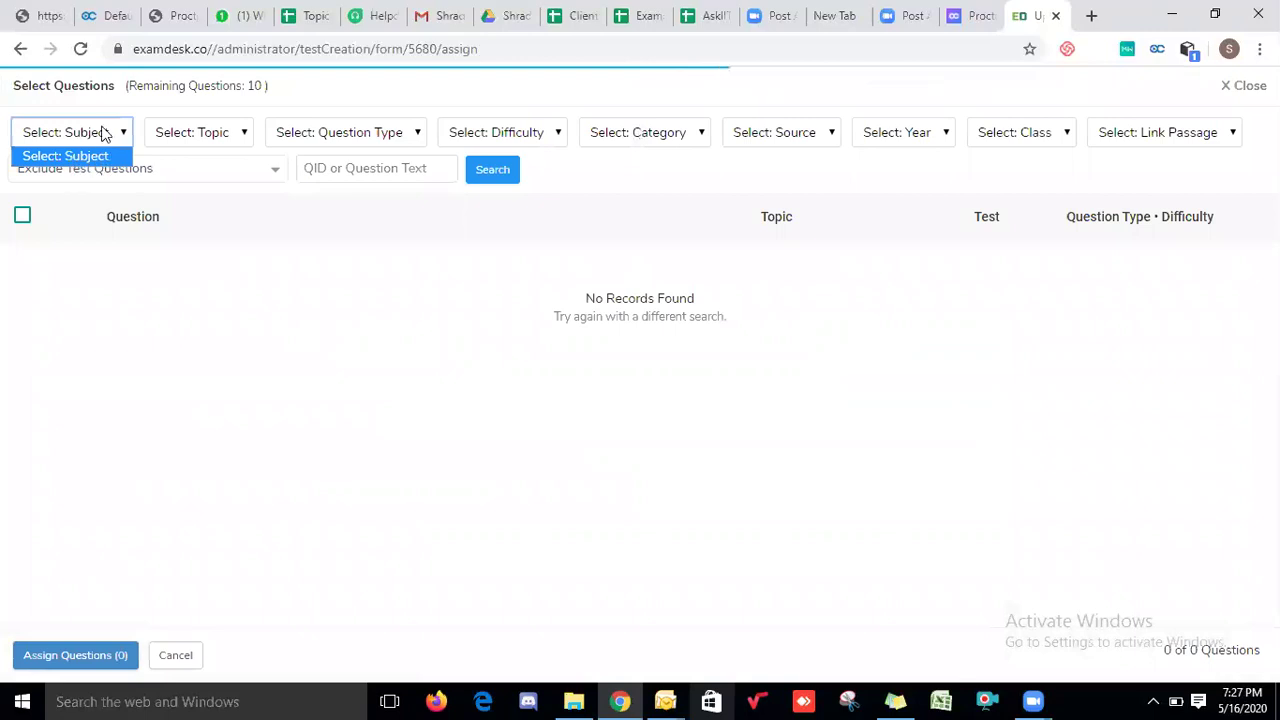
click(103, 134)
click(140, 191)
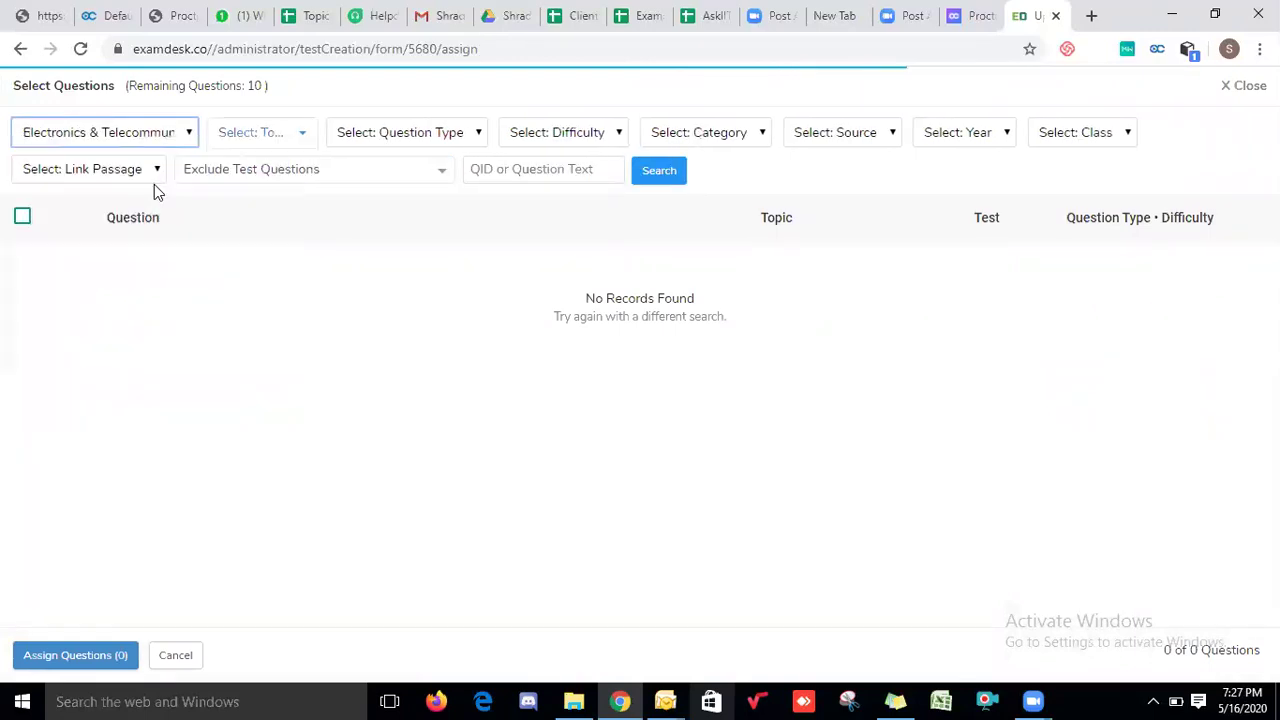
click(659, 180)
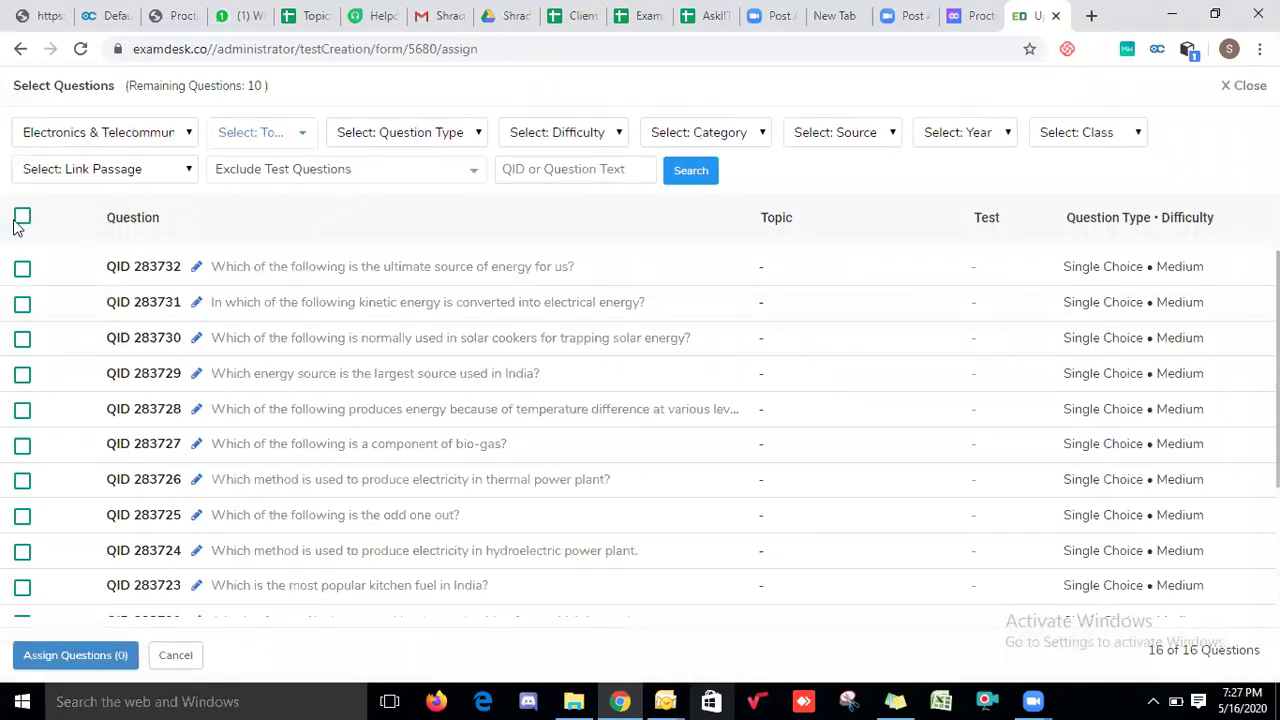
- Select all found questions except QID 283732 to QID 283727 and assign the selection to the test
click(22, 217)
click(22, 268)
click(22, 303)
click(22, 338)
click(22, 374)
click(23, 410)
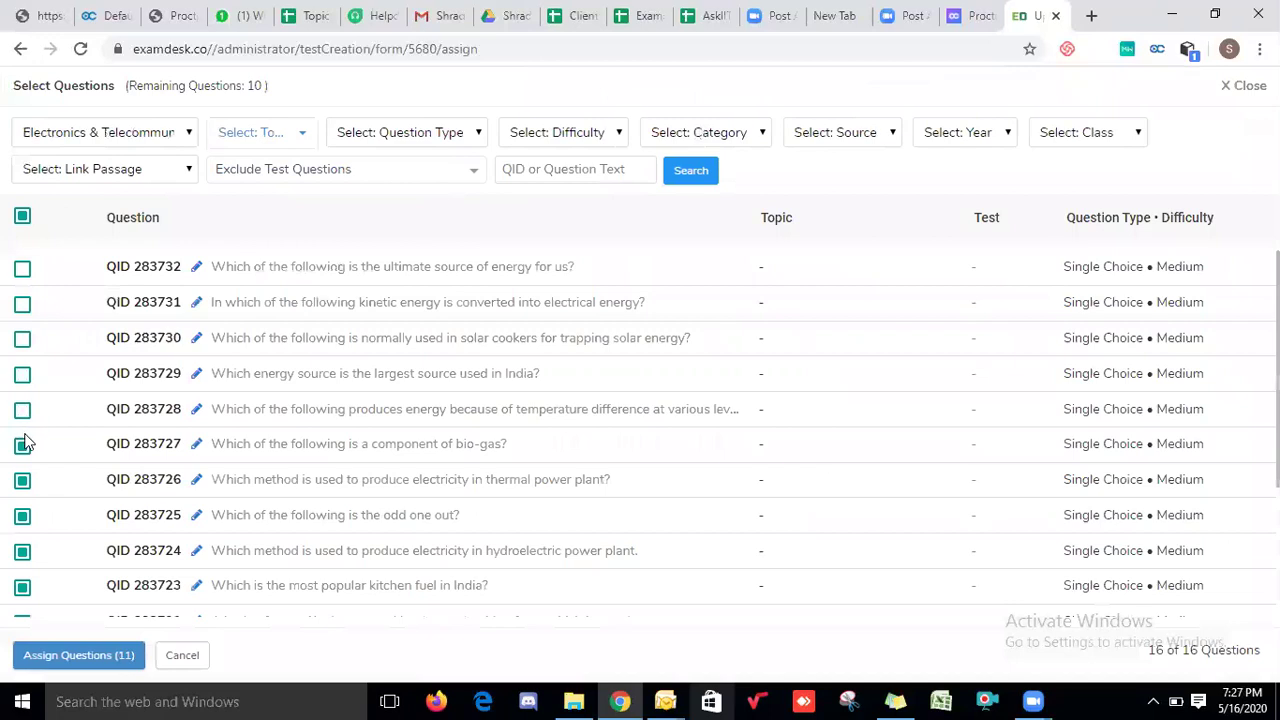
click(22, 446)
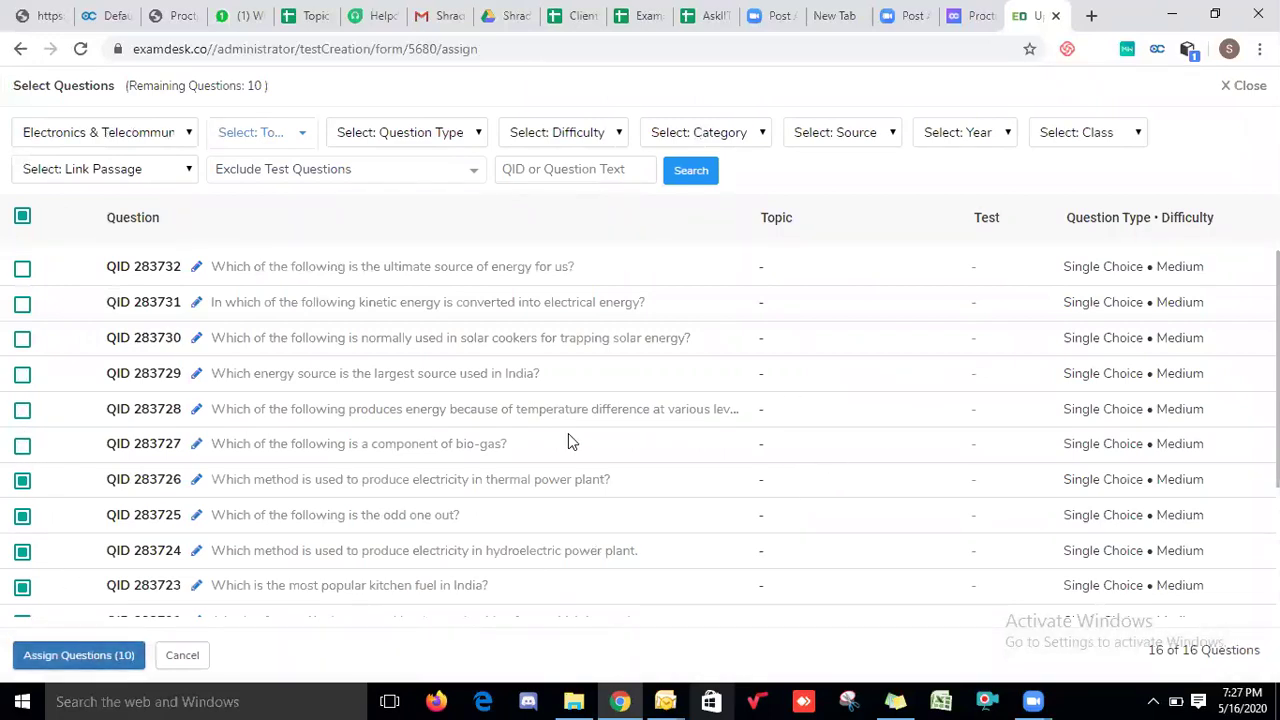
click(116, 658)
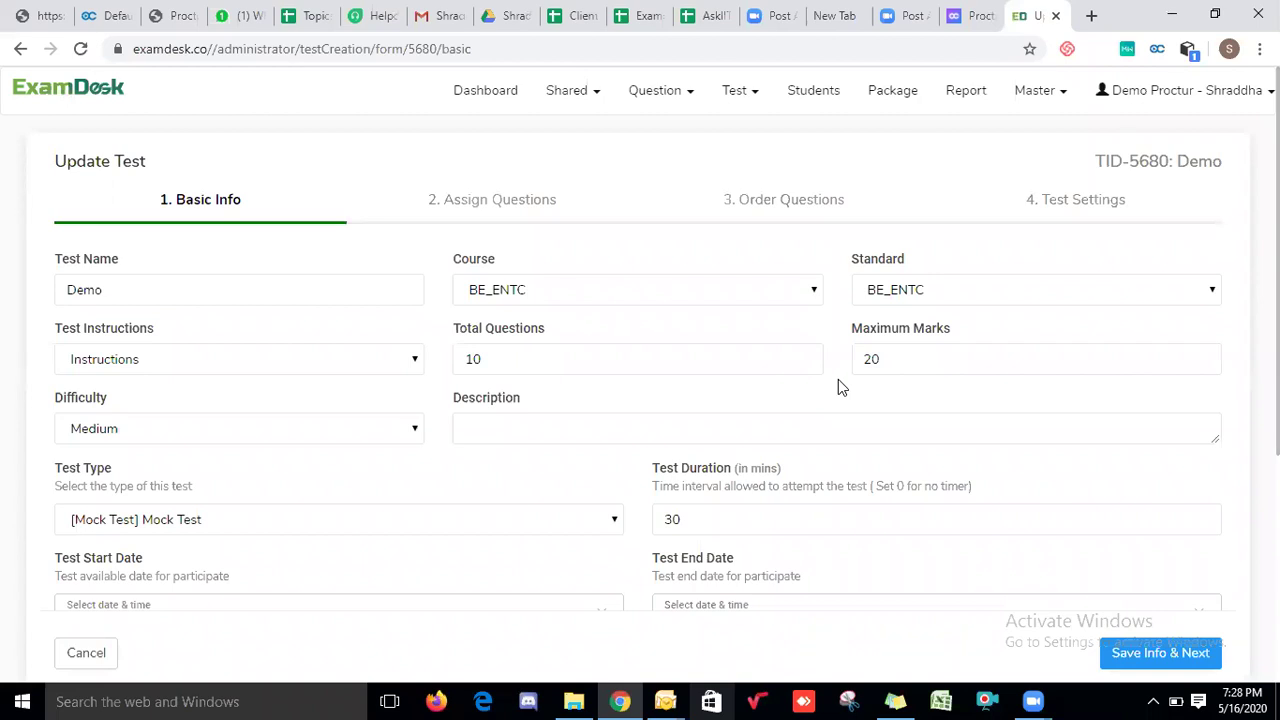
- Save the basic info again, then apply 2 marks per correct answer to all assigned questions and save the marks
scroll(995, 527, down, 4)
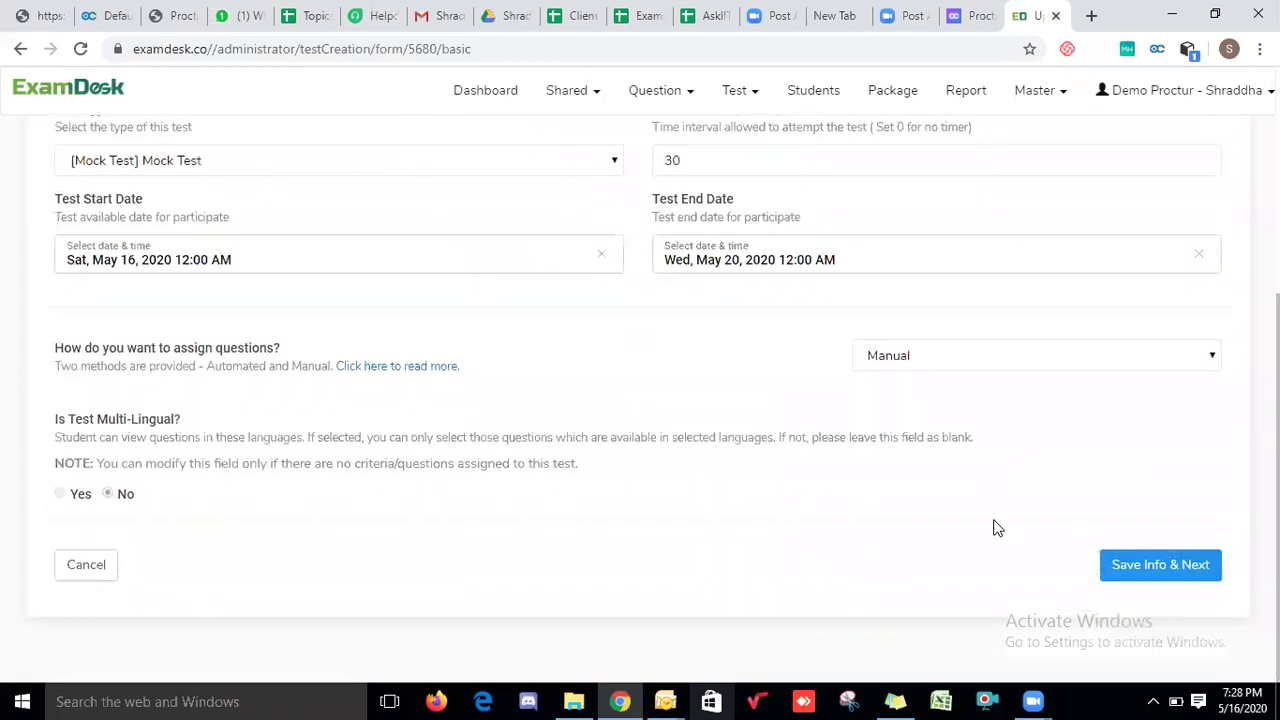
click(1113, 568)
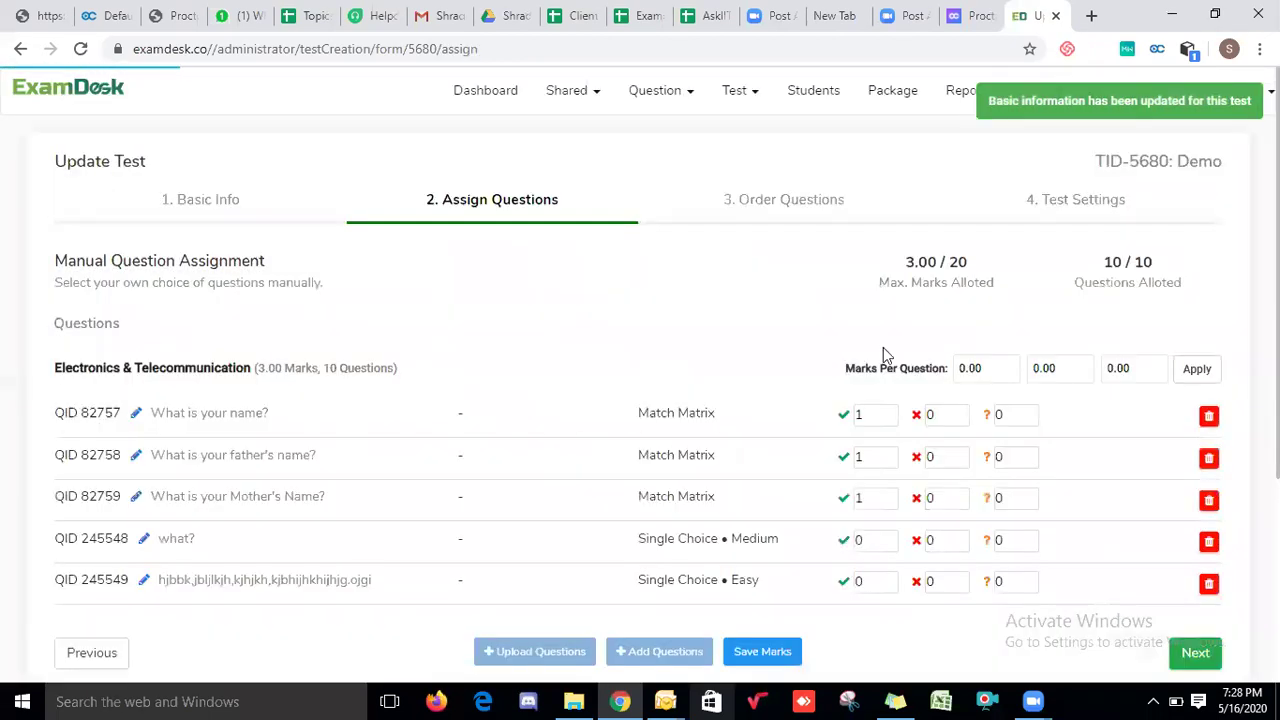
double_click(975, 368)
text(2)
click(1200, 377)
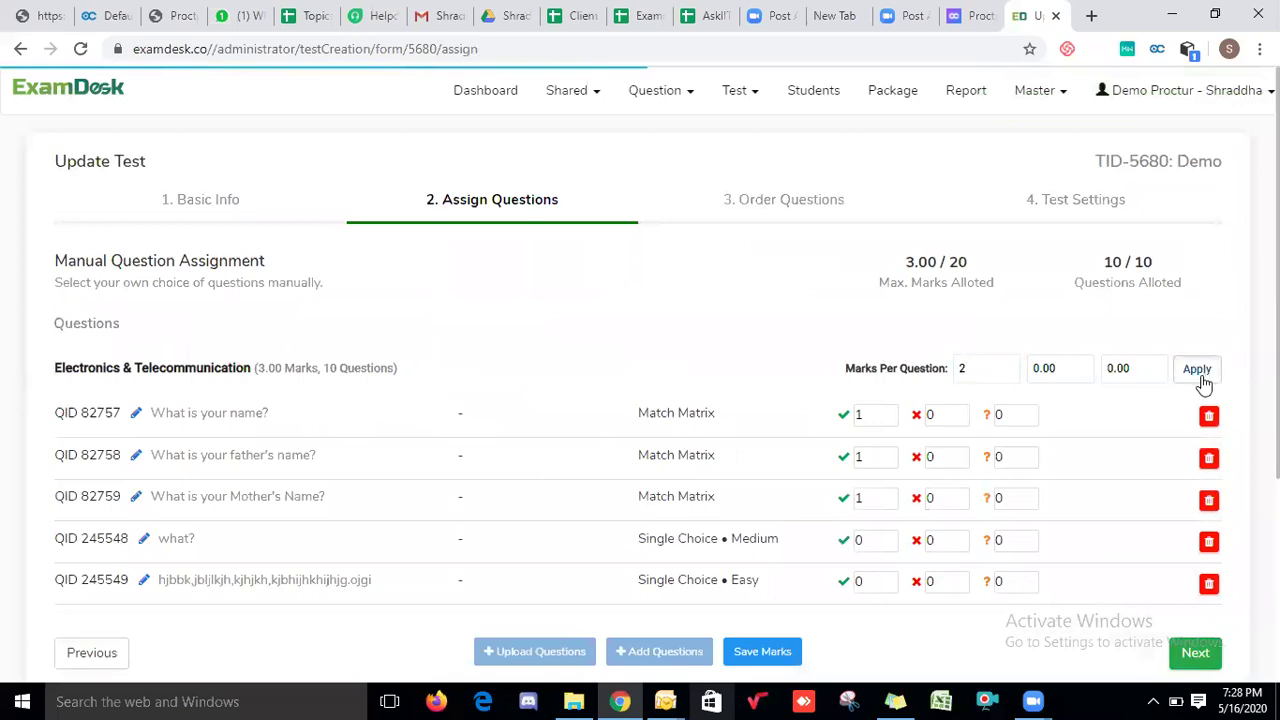
click(785, 652)
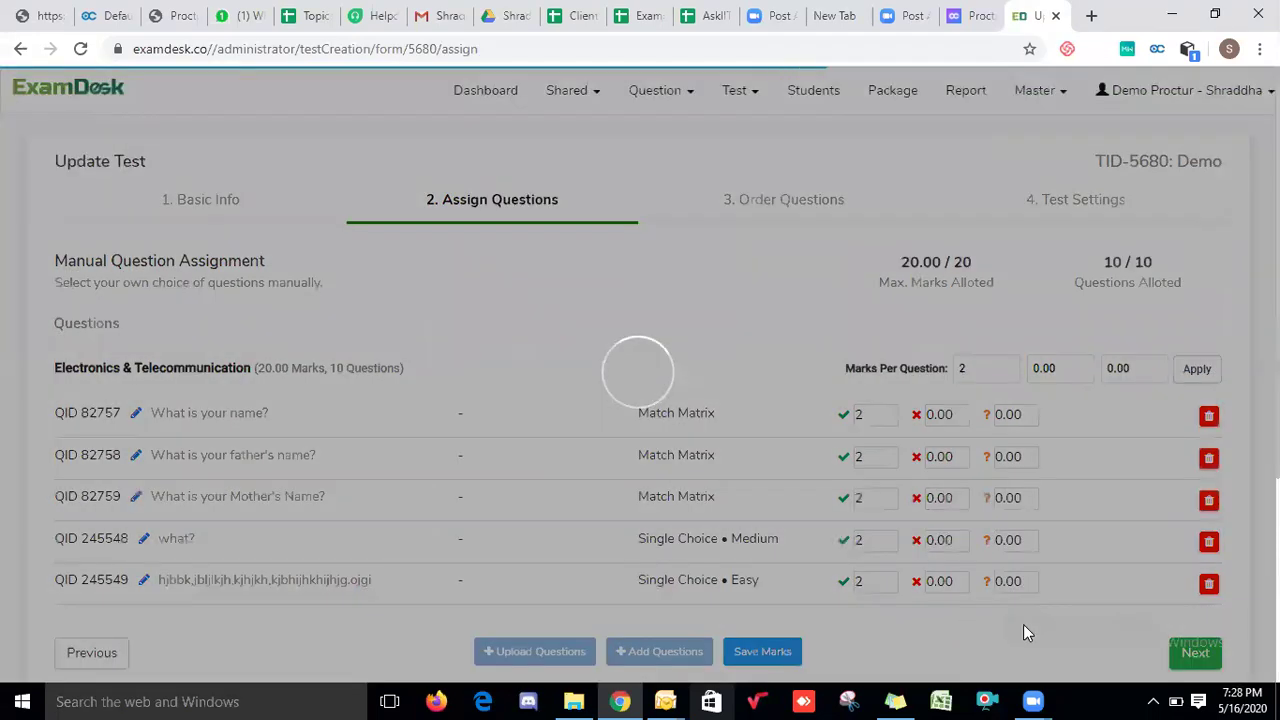
- In the question ordering stage, move "What is your Mother's Name?" to first place in the Electronics & Telecommunication section and save the order
click(1190, 655)
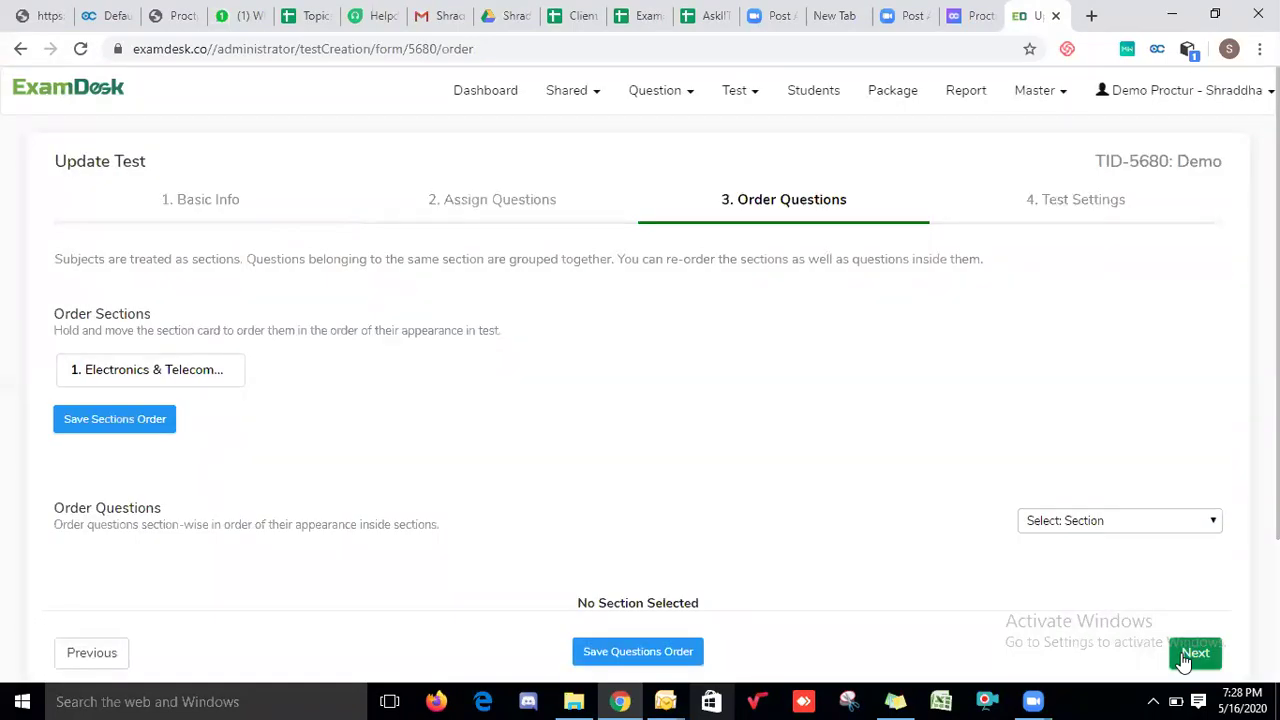
click(1128, 522)
click(1113, 559)
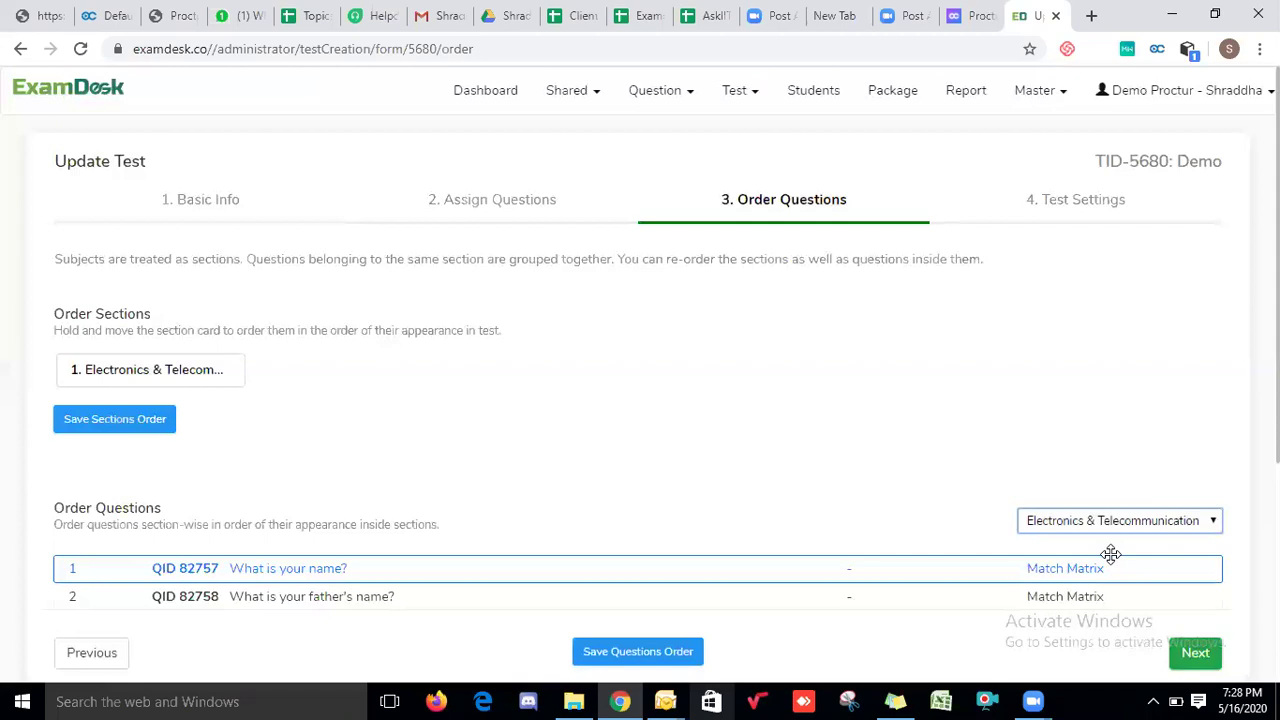
scroll(766, 471, down, 3)
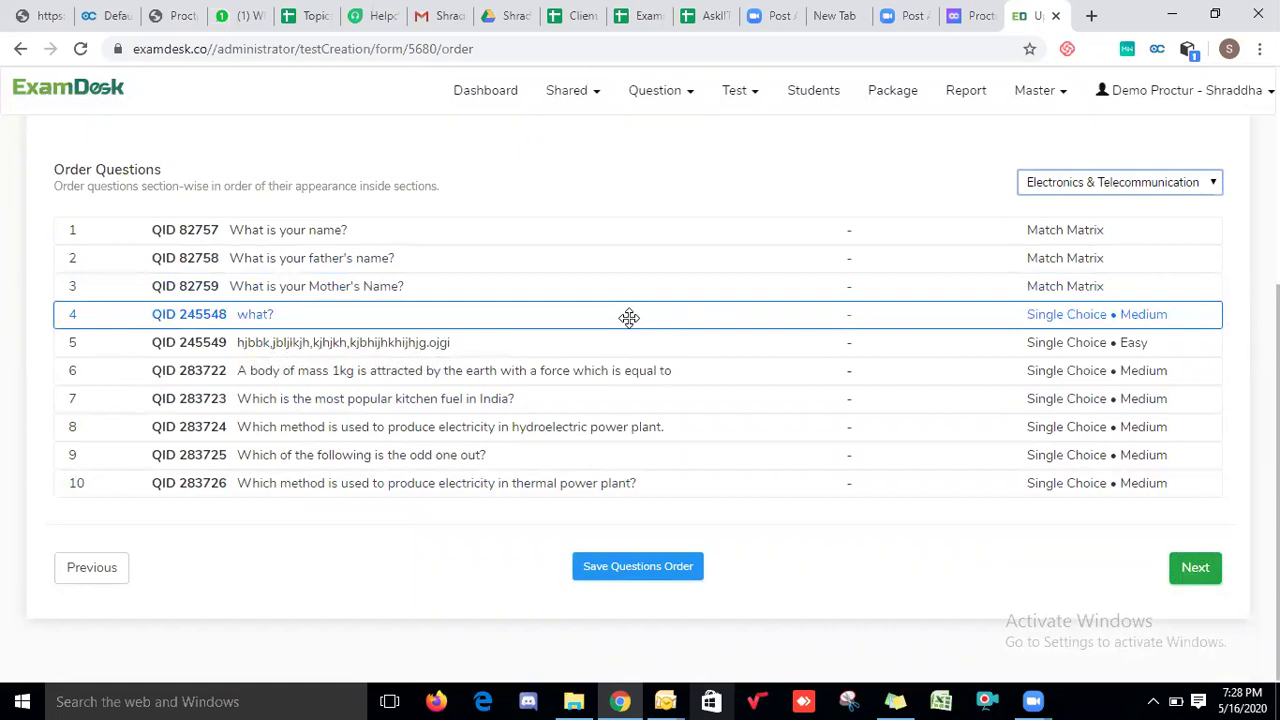
drag(631, 286, 620, 221)
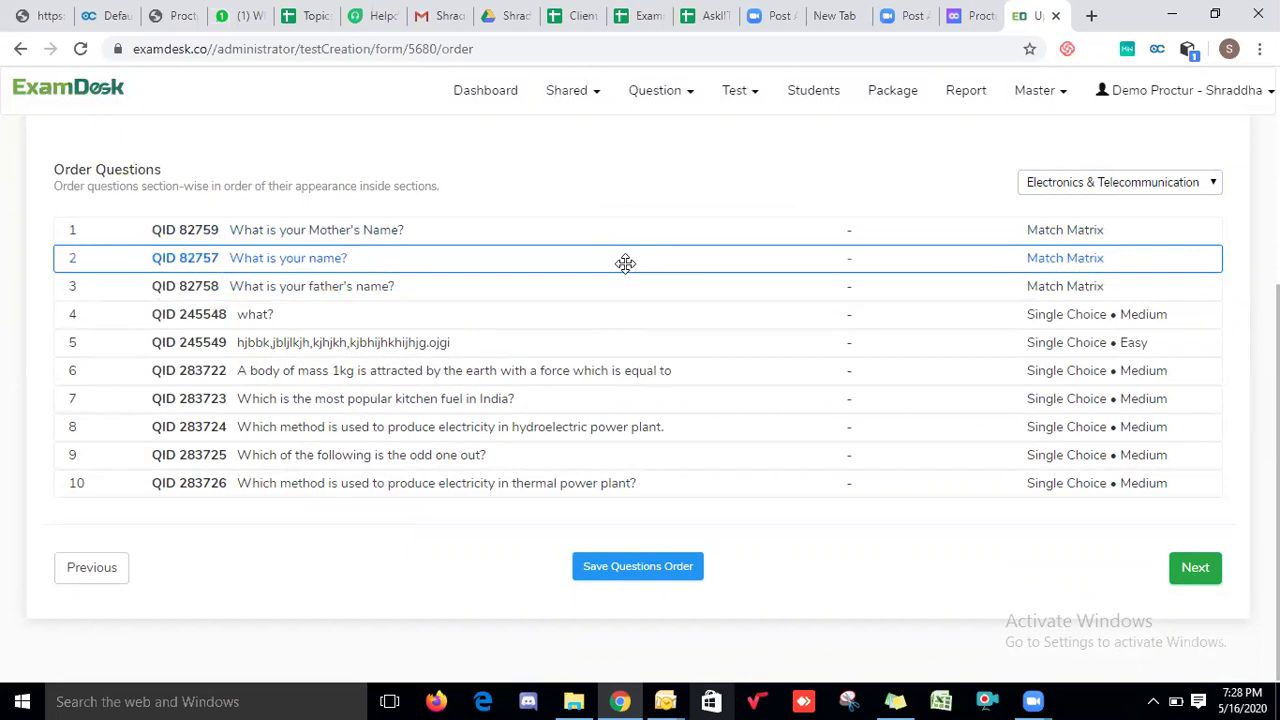
click(640, 576)
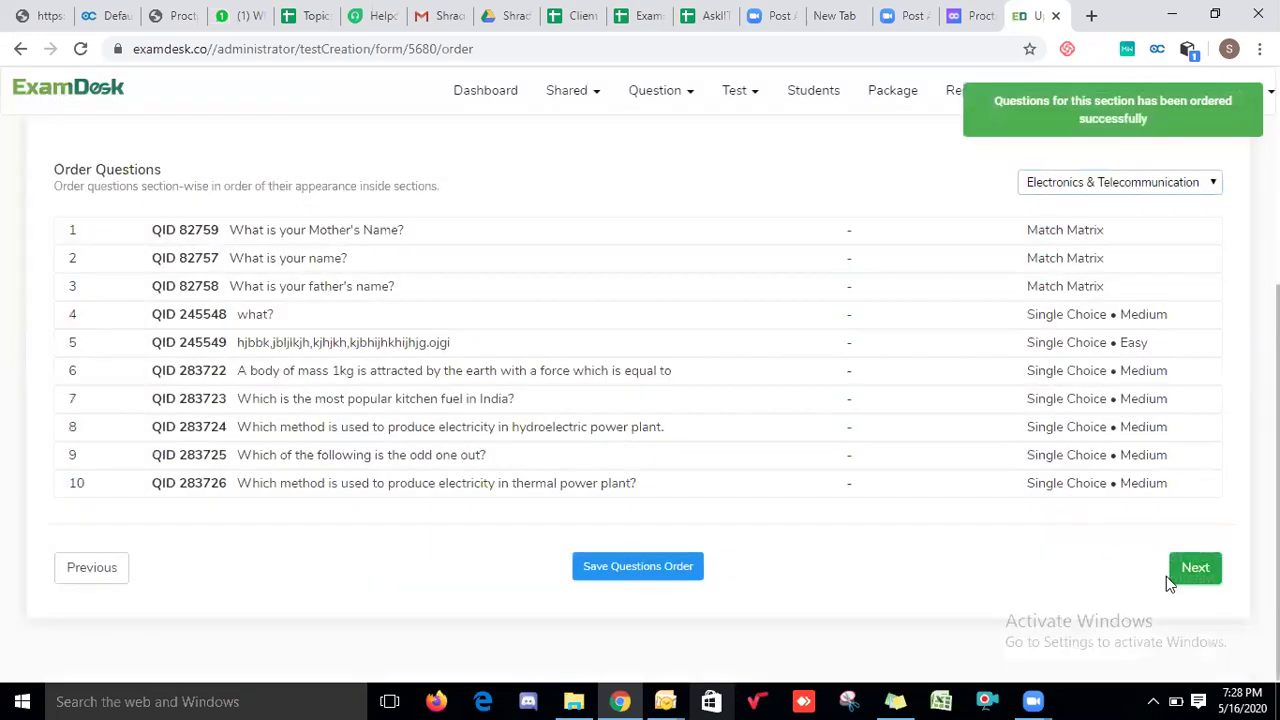
- Proceed to the test settings stage and load the "Test" settings profile for the Demo test
click(1196, 568)
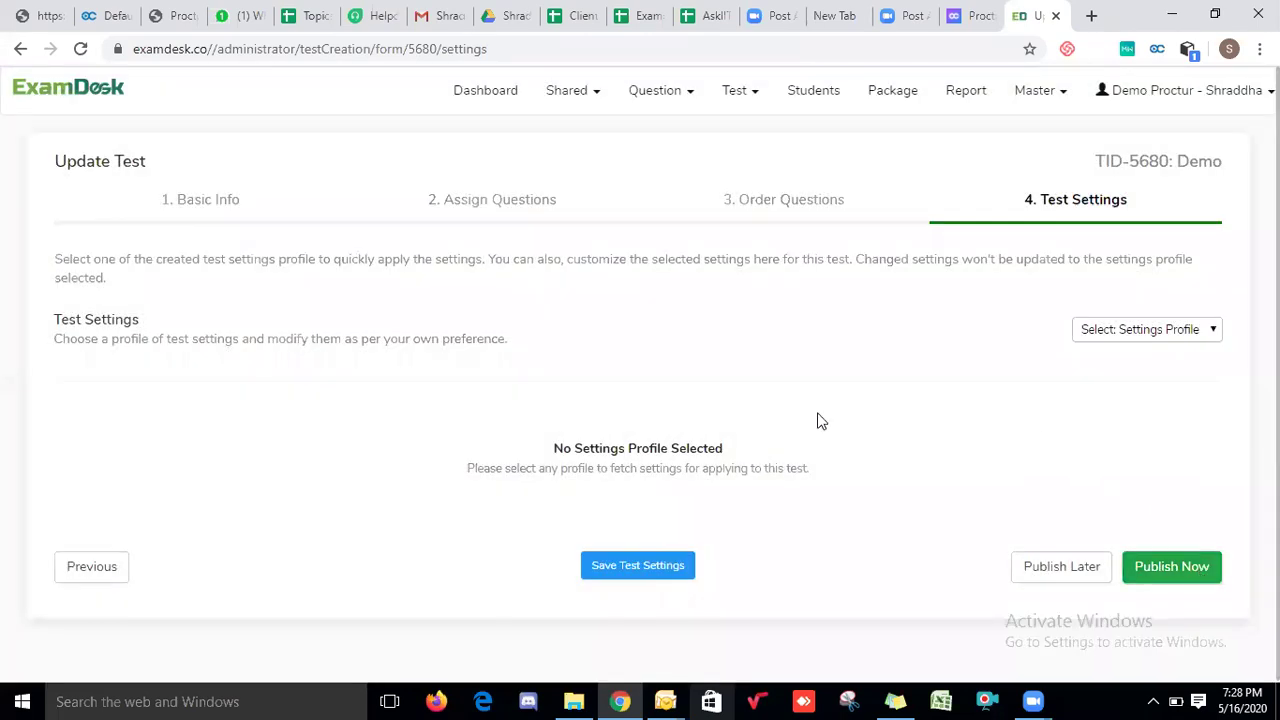
click(1132, 344)
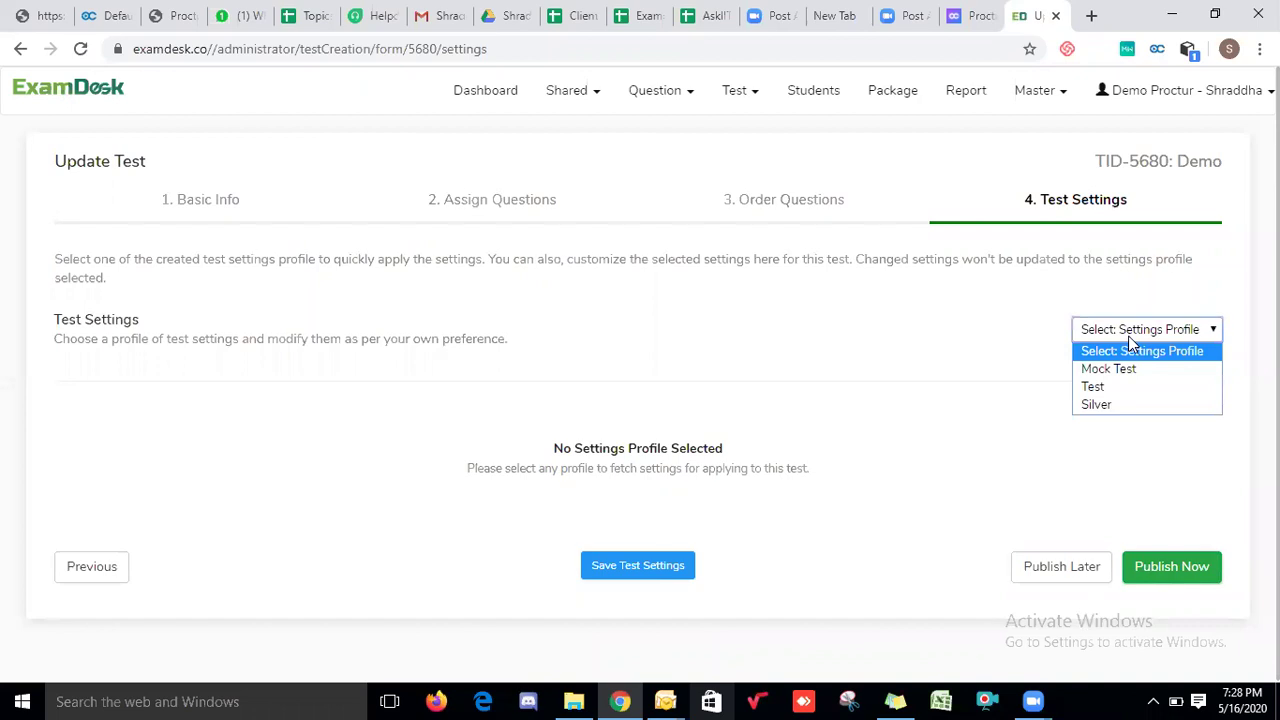
click(1130, 389)
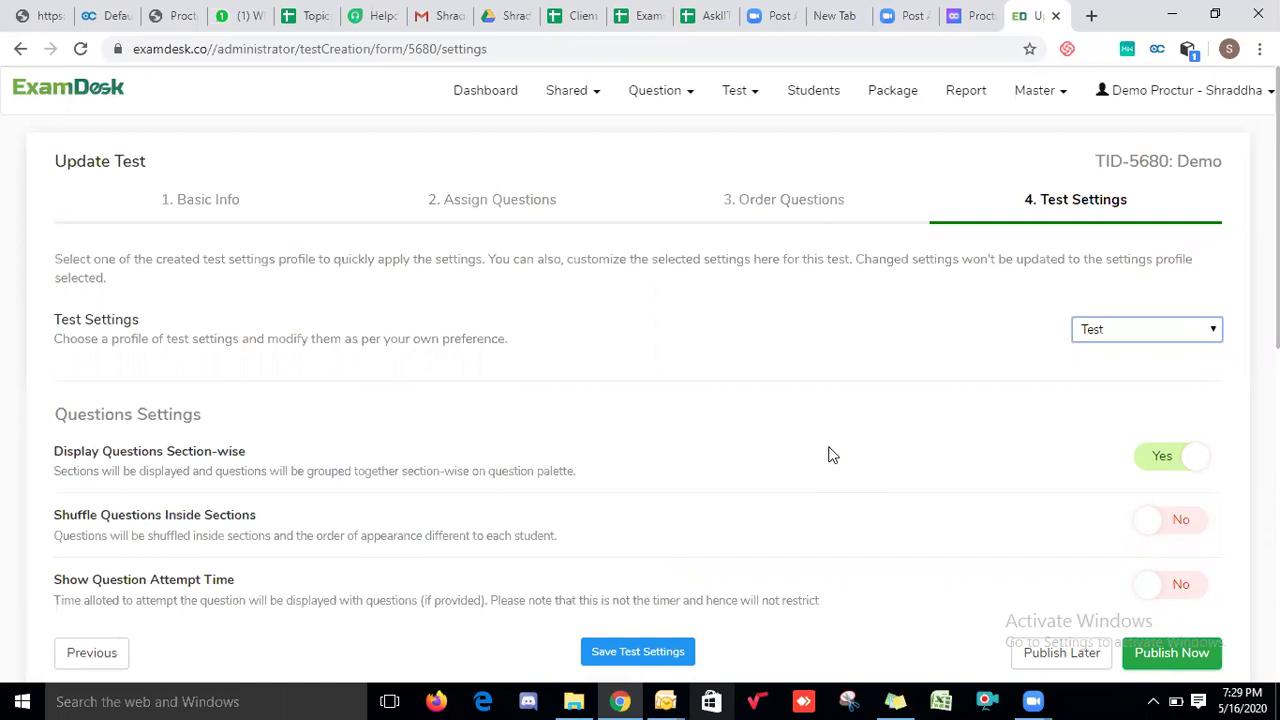
- Enable shuffling questions inside sections, showing question attempt time, showing marks allotted per question, and calculator use
click(1180, 522)
click(1190, 590)
scroll(1174, 437, down, 5)
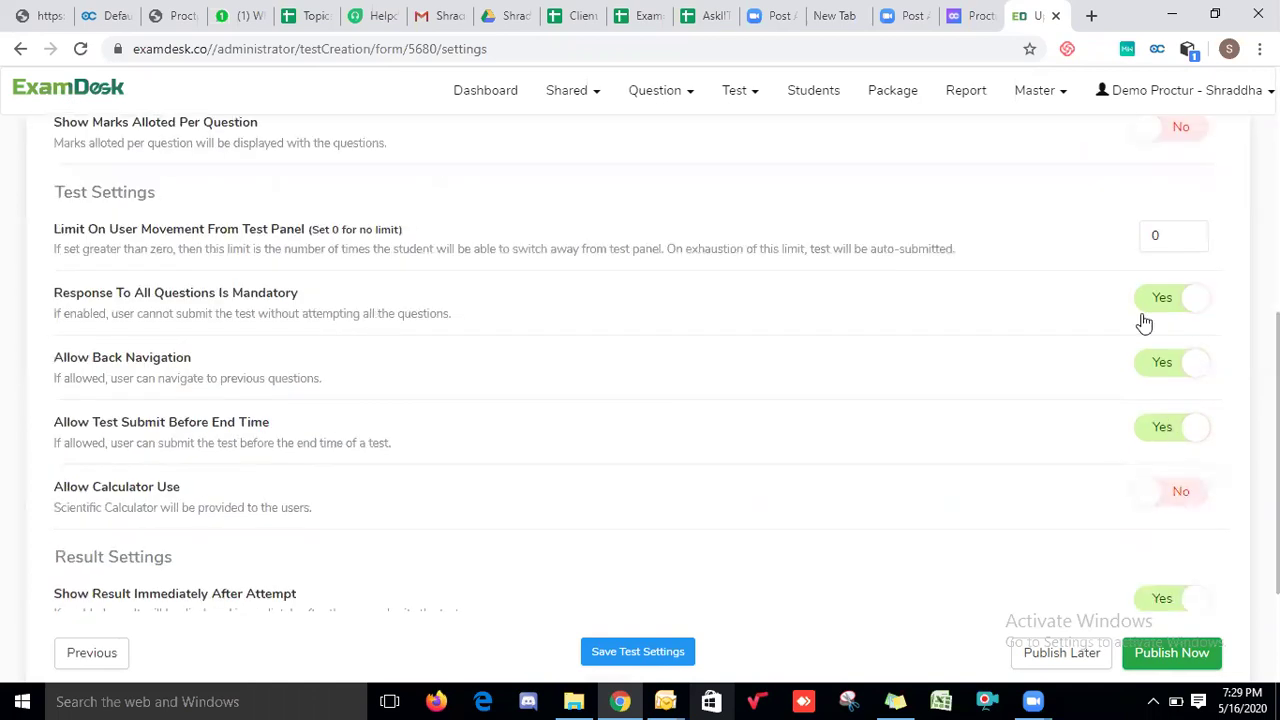
click(1190, 132)
click(1187, 500)
scroll(1210, 520, down, 3)
click(1152, 420)
click(1187, 414)
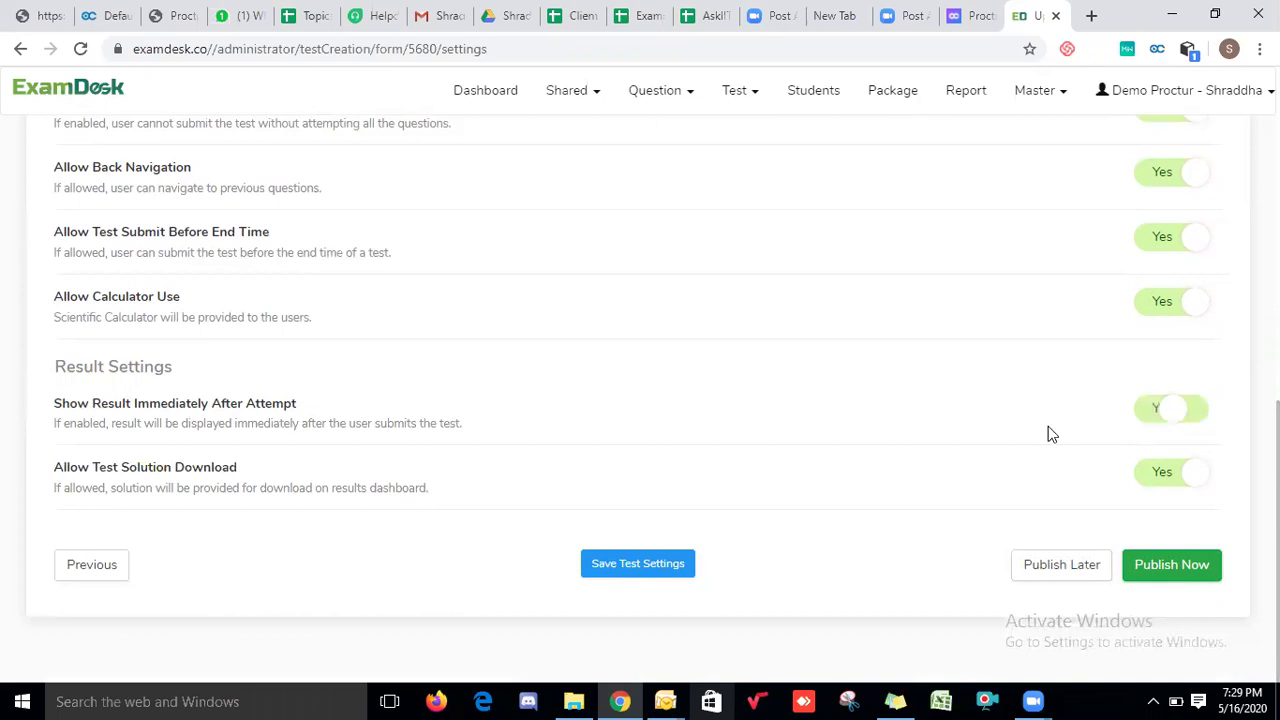
- Save the test settings and publish the Demo test immediately
click(650, 568)
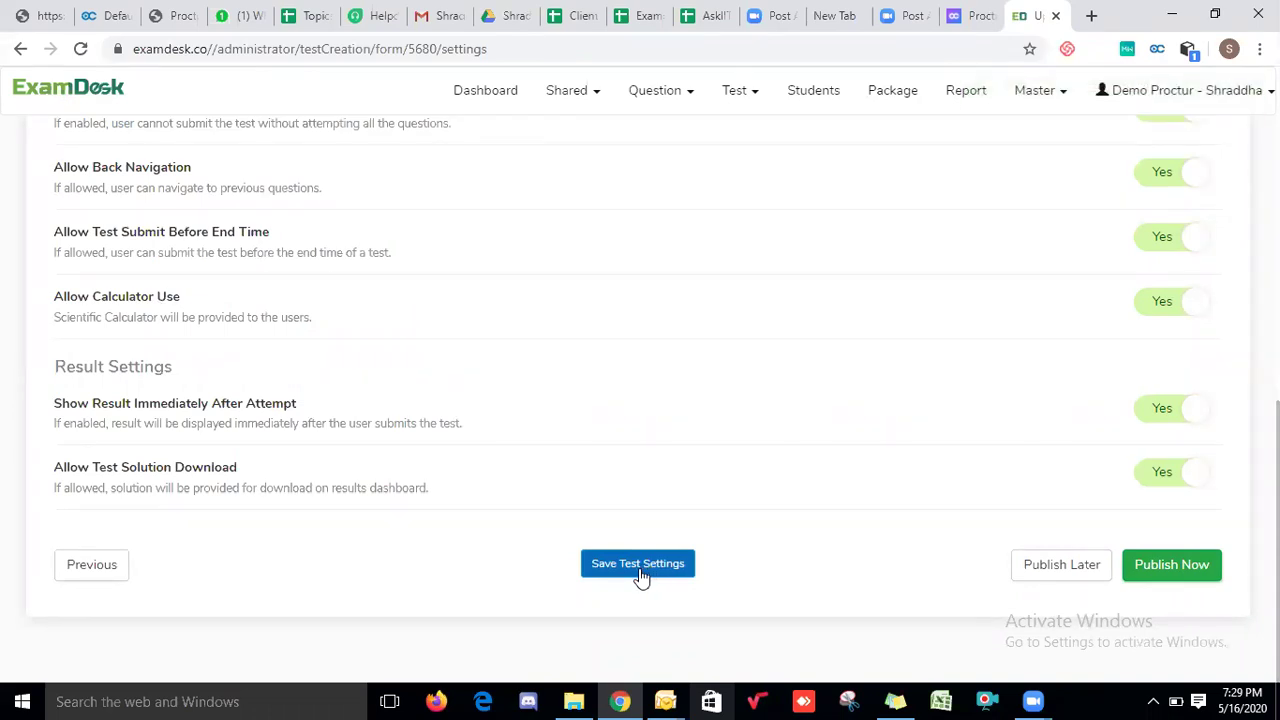
click(641, 578)
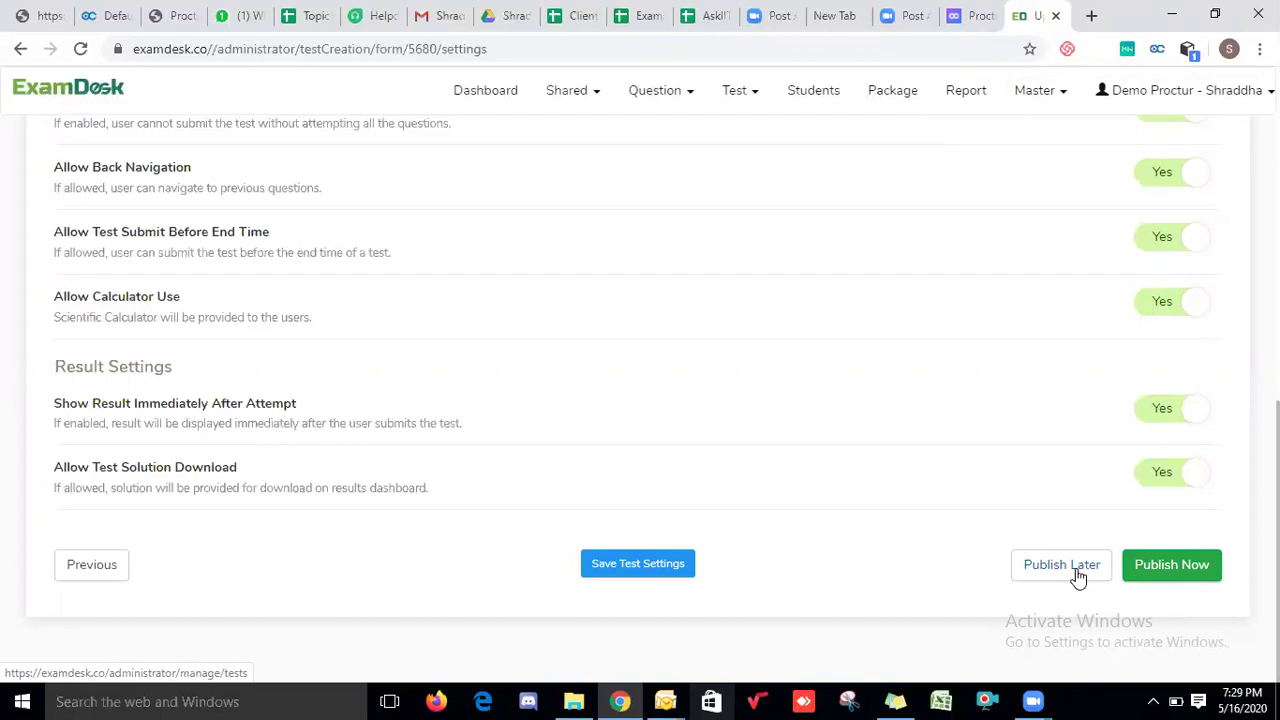
click(1170, 572)
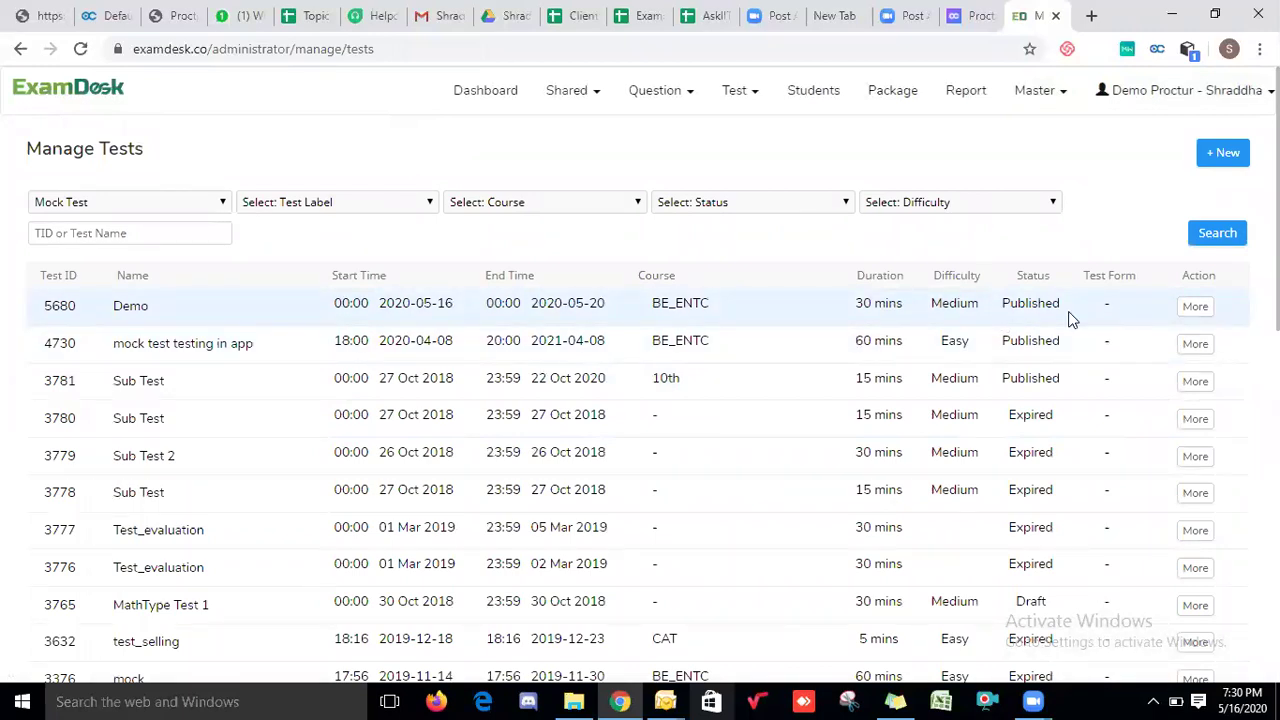
- Check the available test types in the test list filter and open the available actions for the Demo test
click(182, 205)
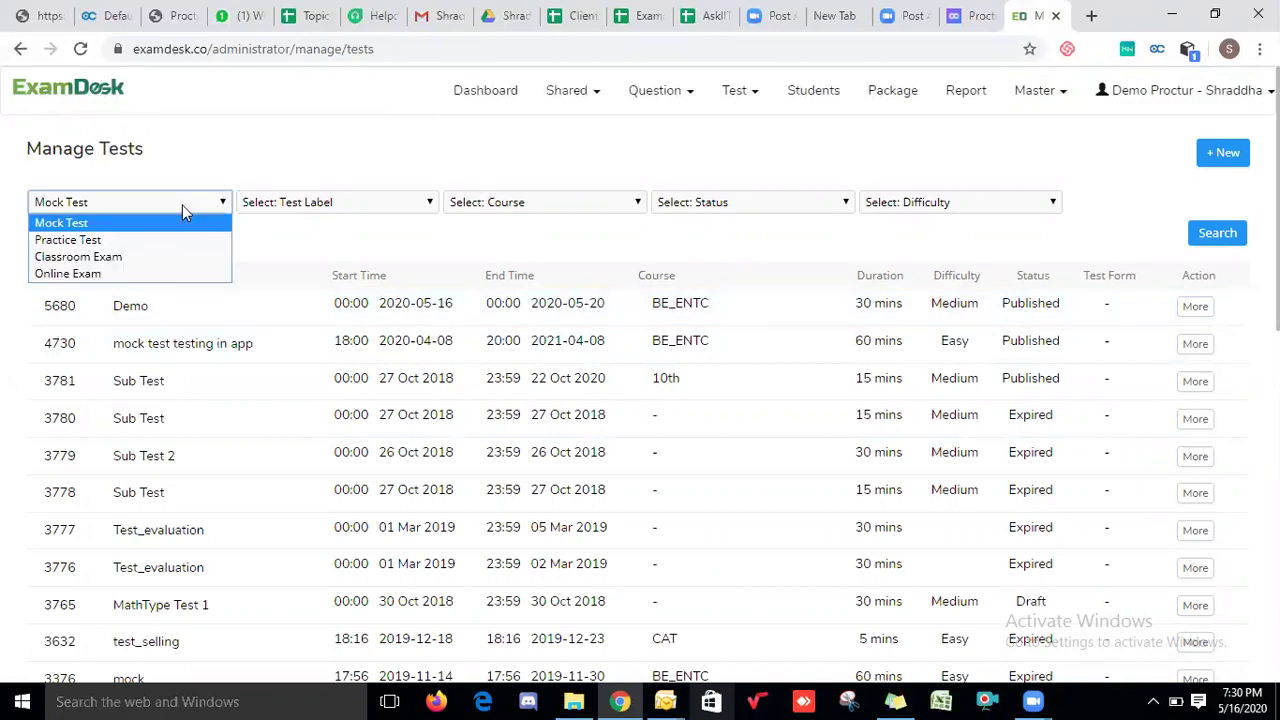
click(285, 240)
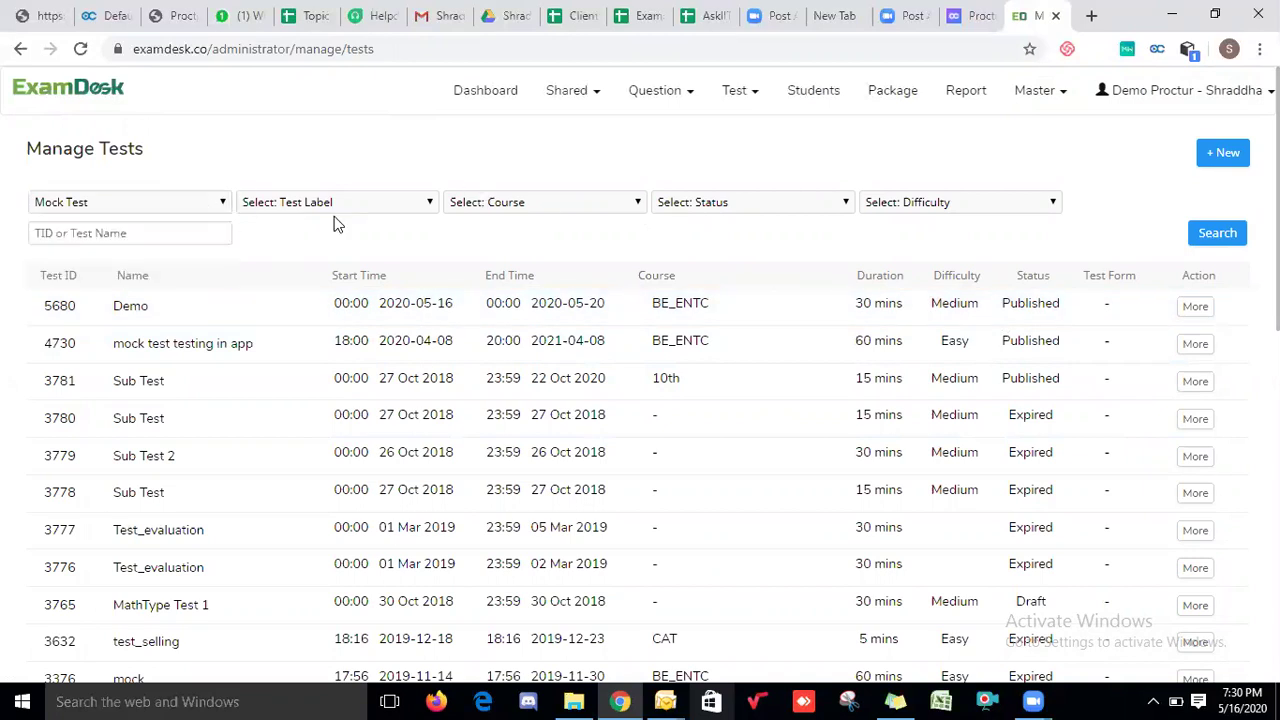
click(1185, 308)
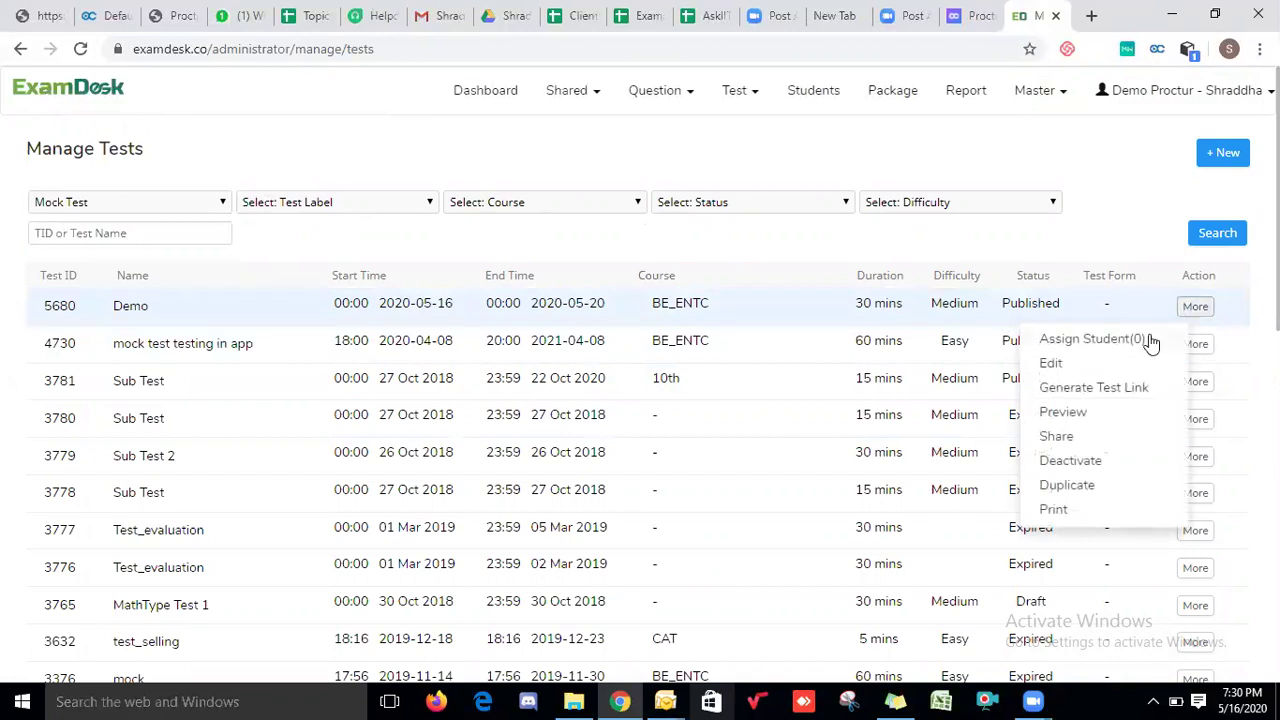